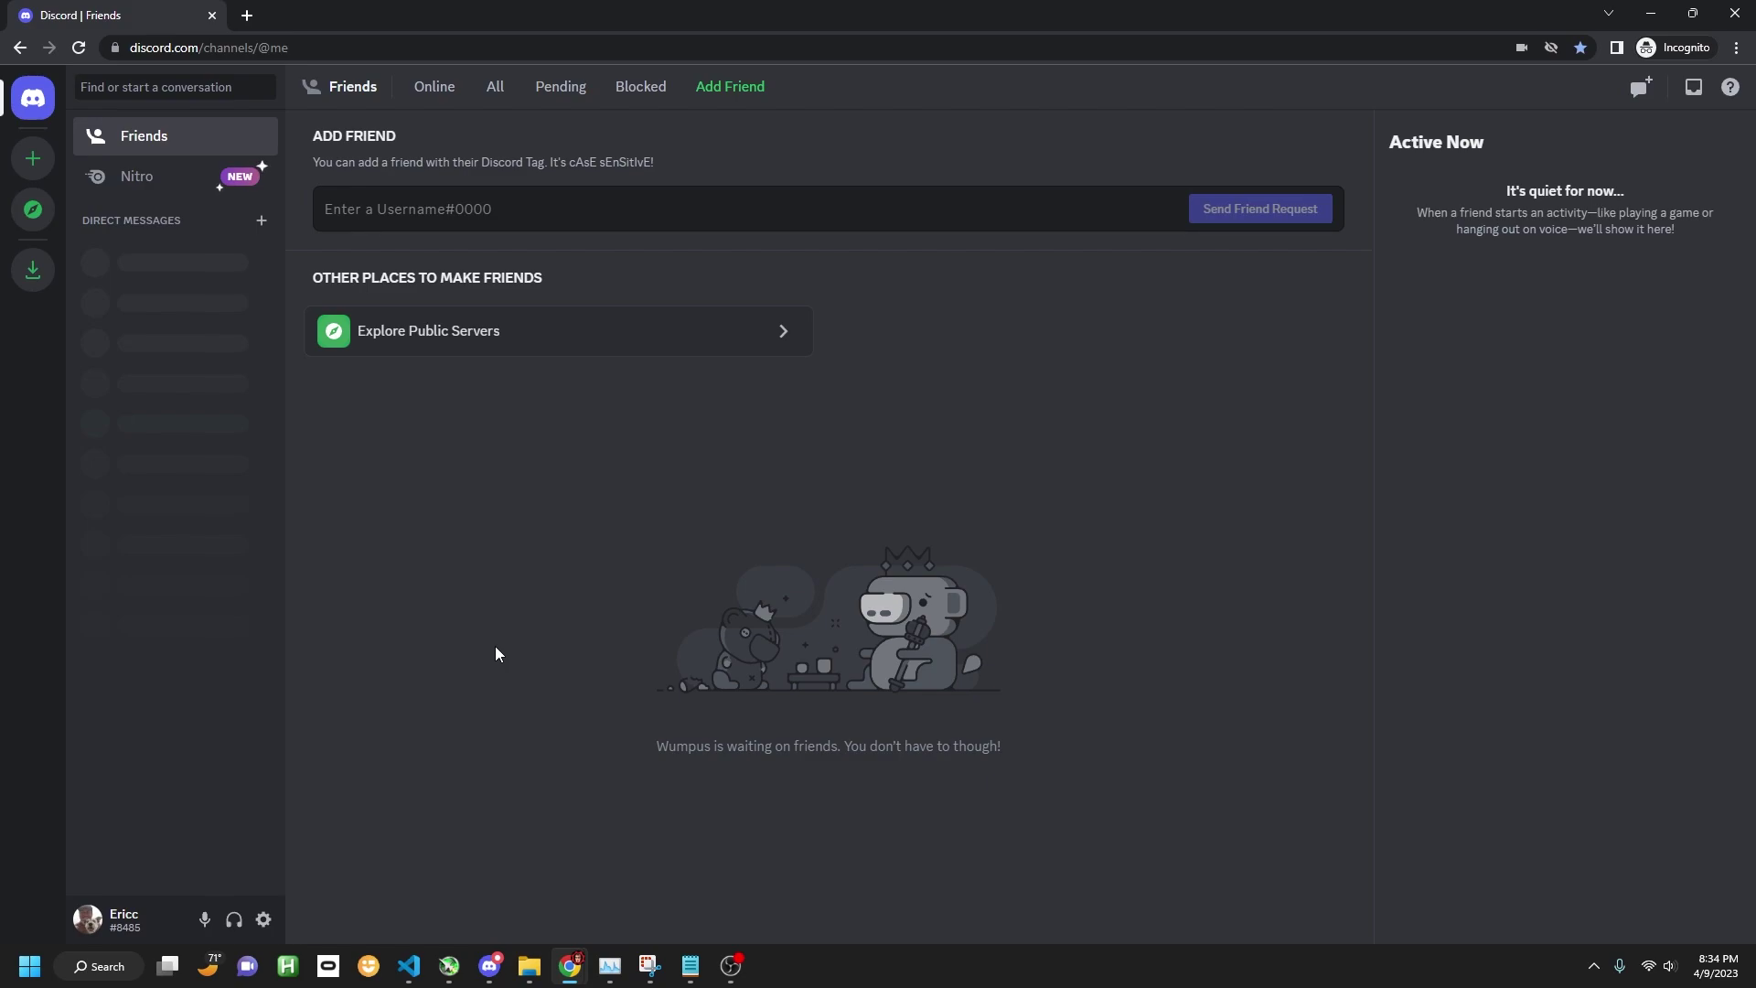
Create a new server from scratch for me and my friends, keeping the suggested name.
click(33, 158)
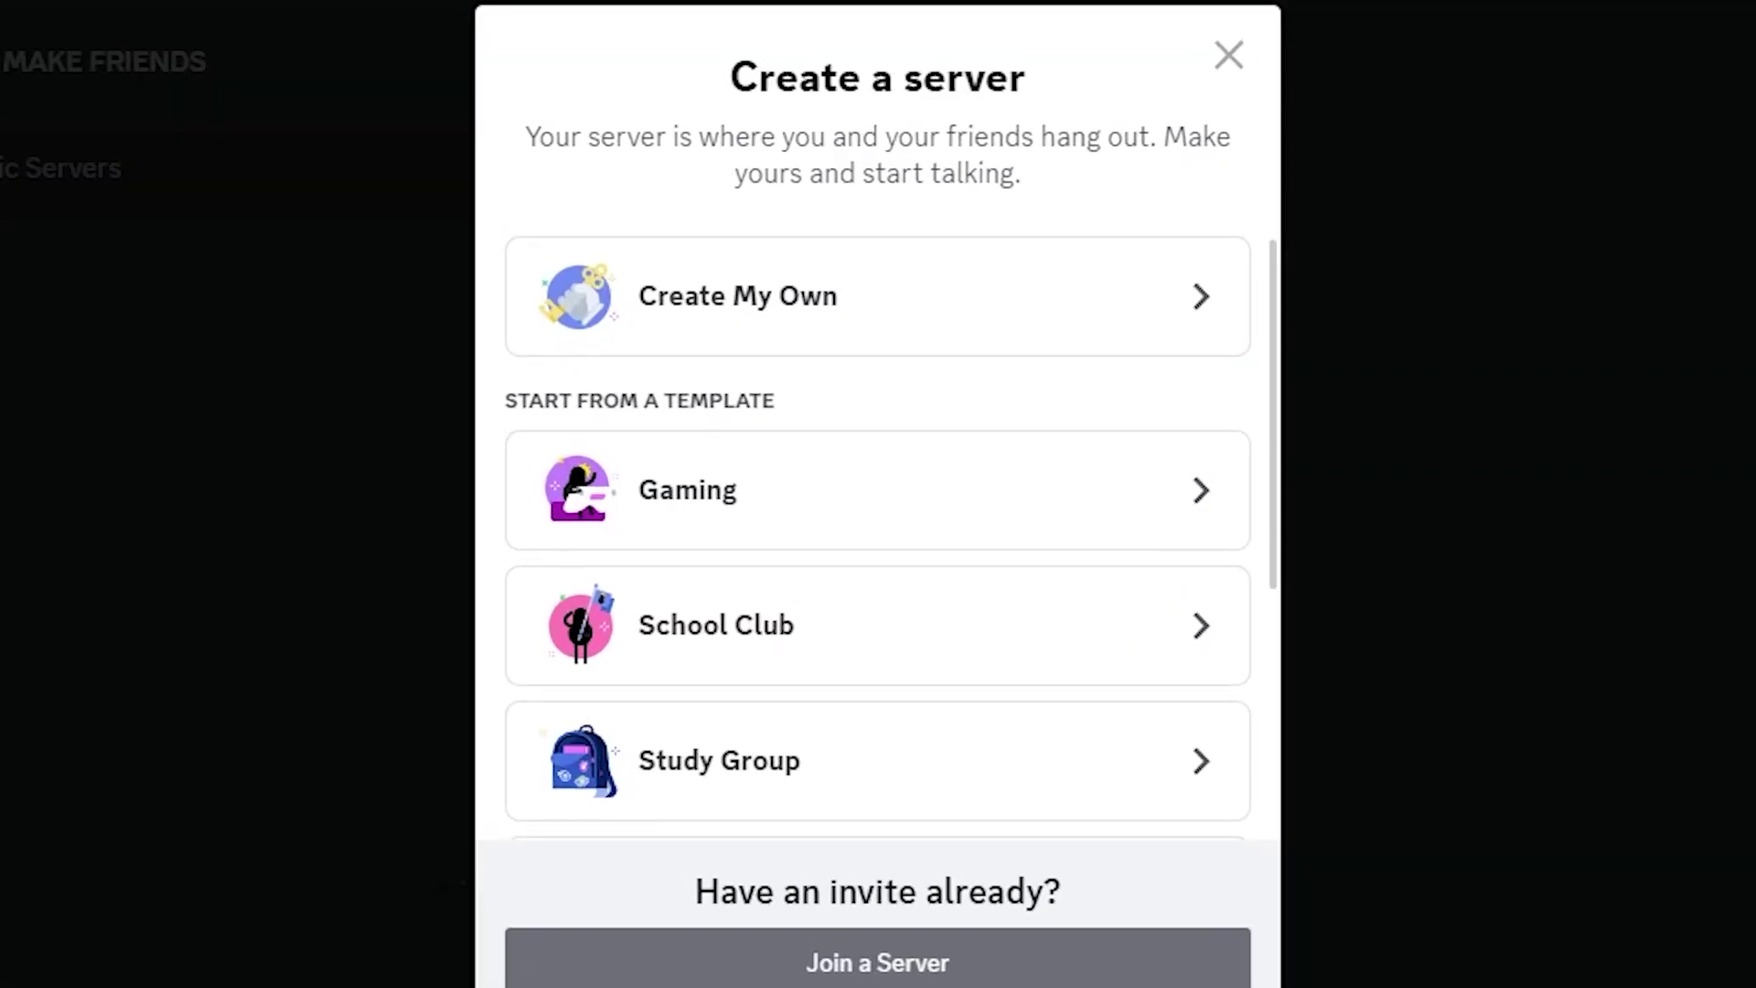
click(640, 346)
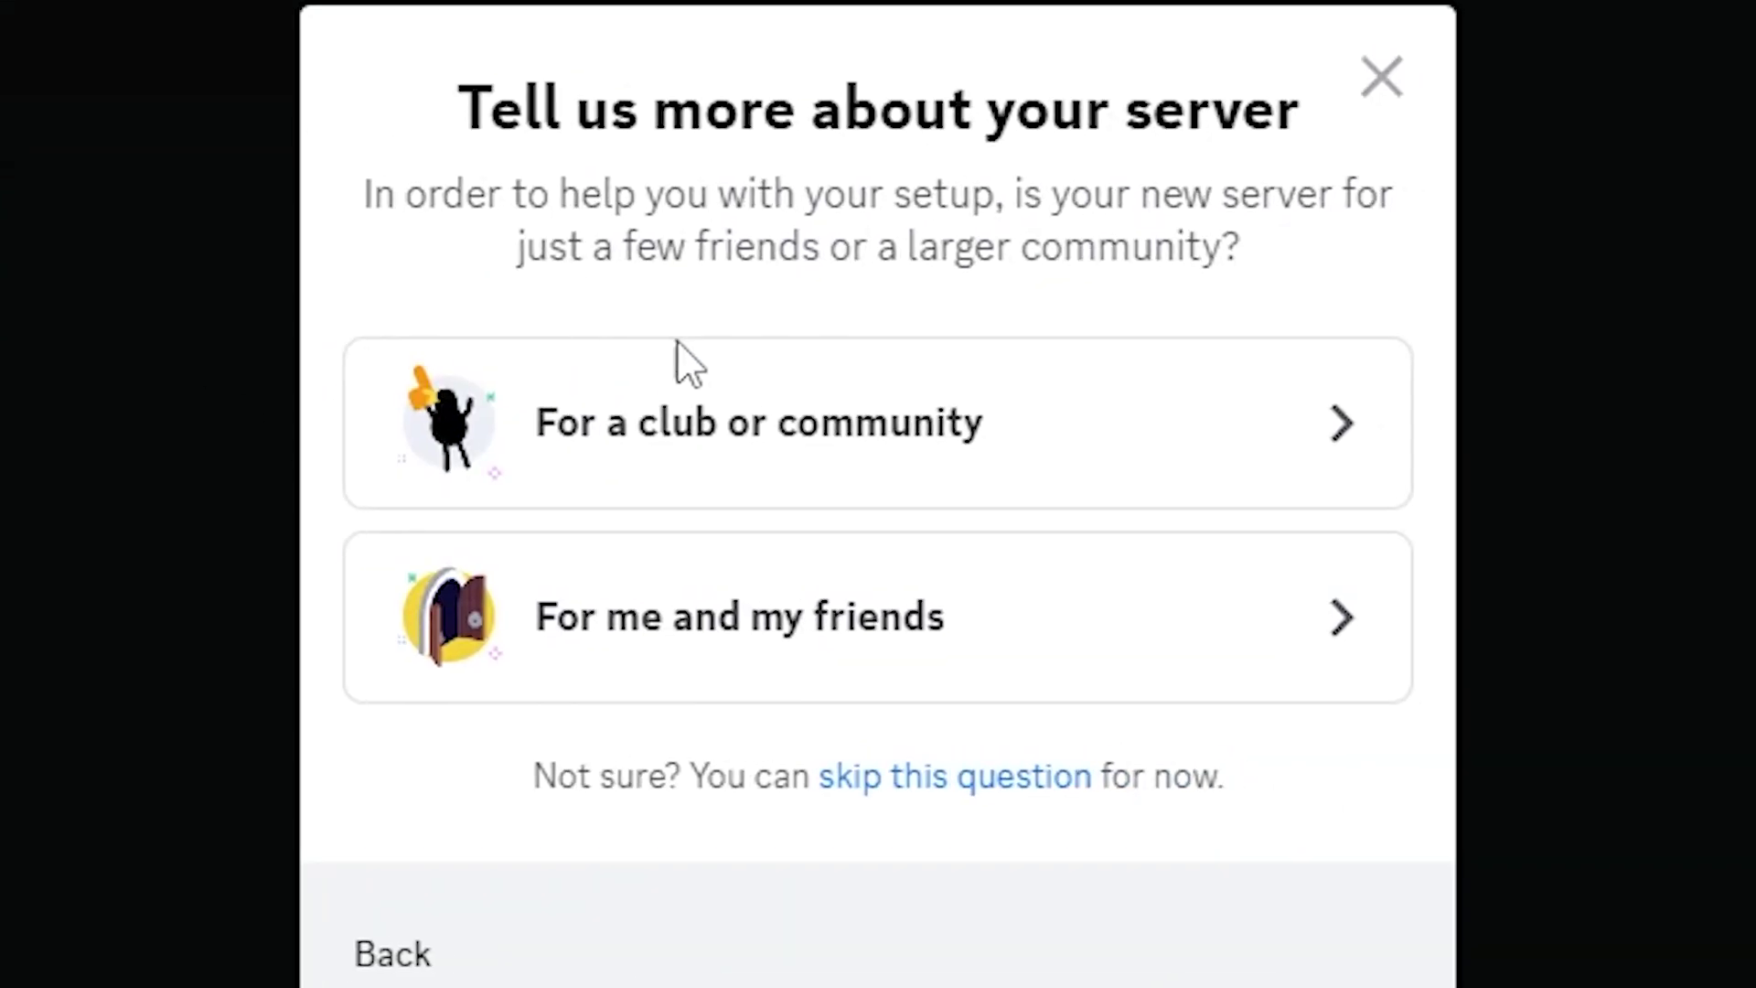
click(737, 424)
click(1333, 952)
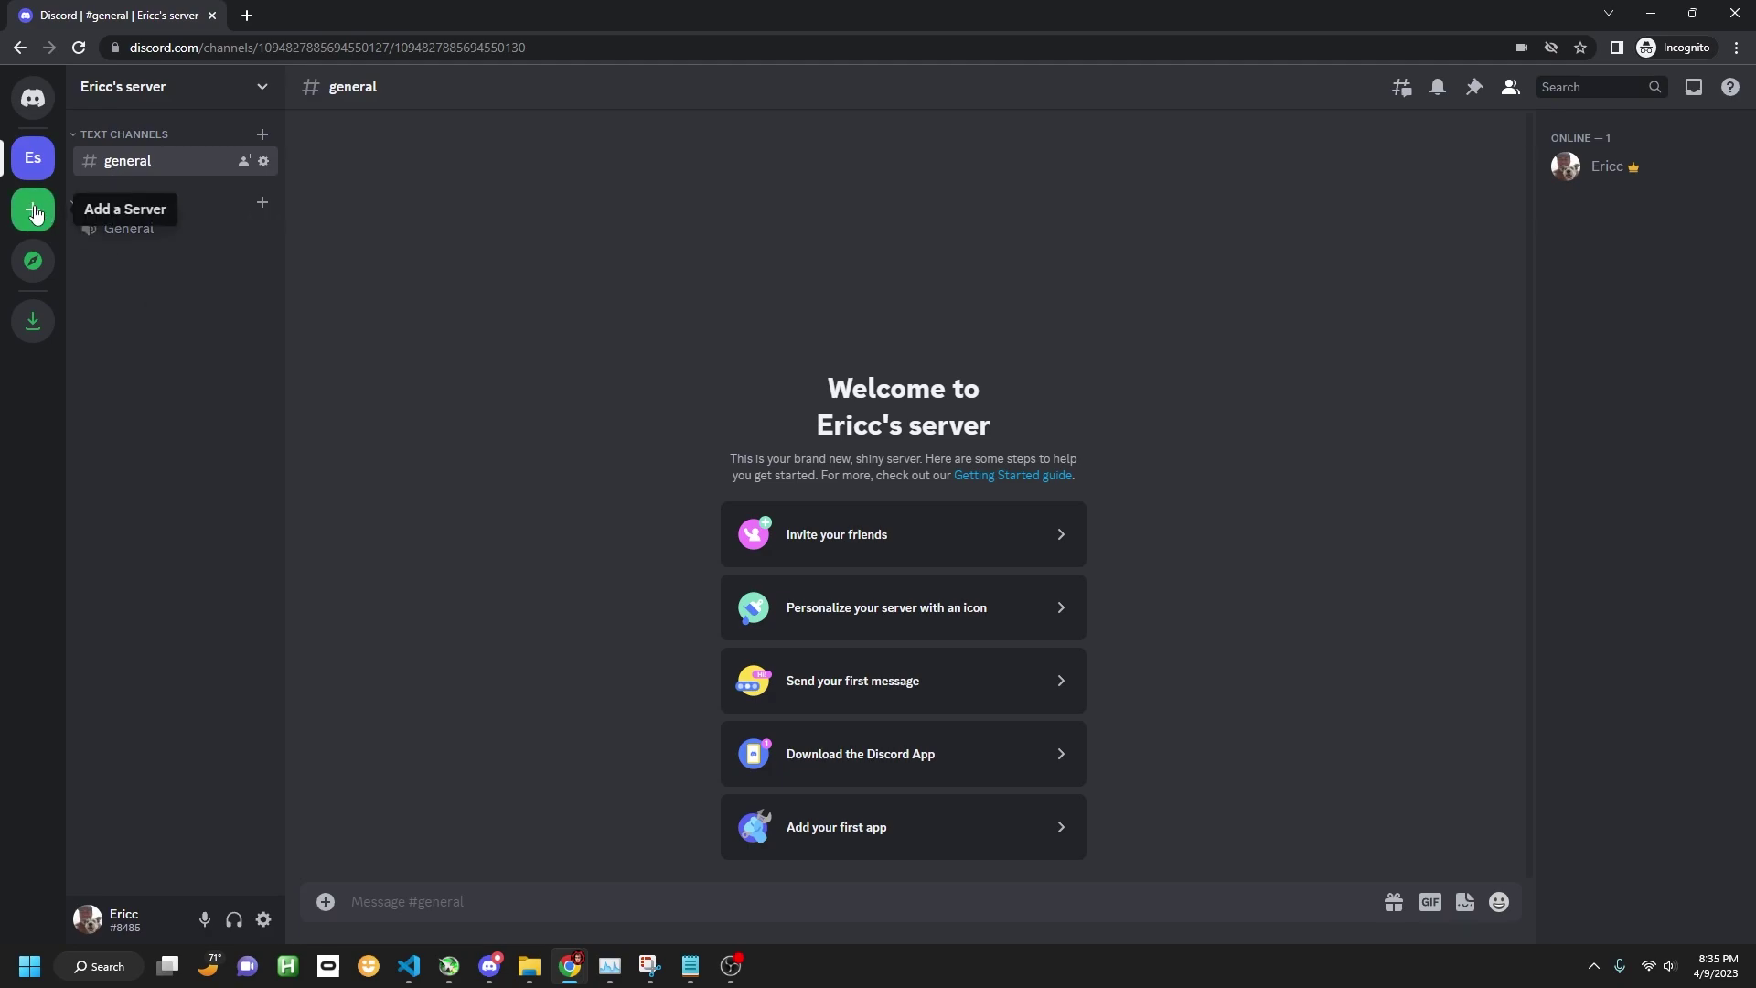
Join an existing server with the invite code 'tobyskill'.
click(34, 214)
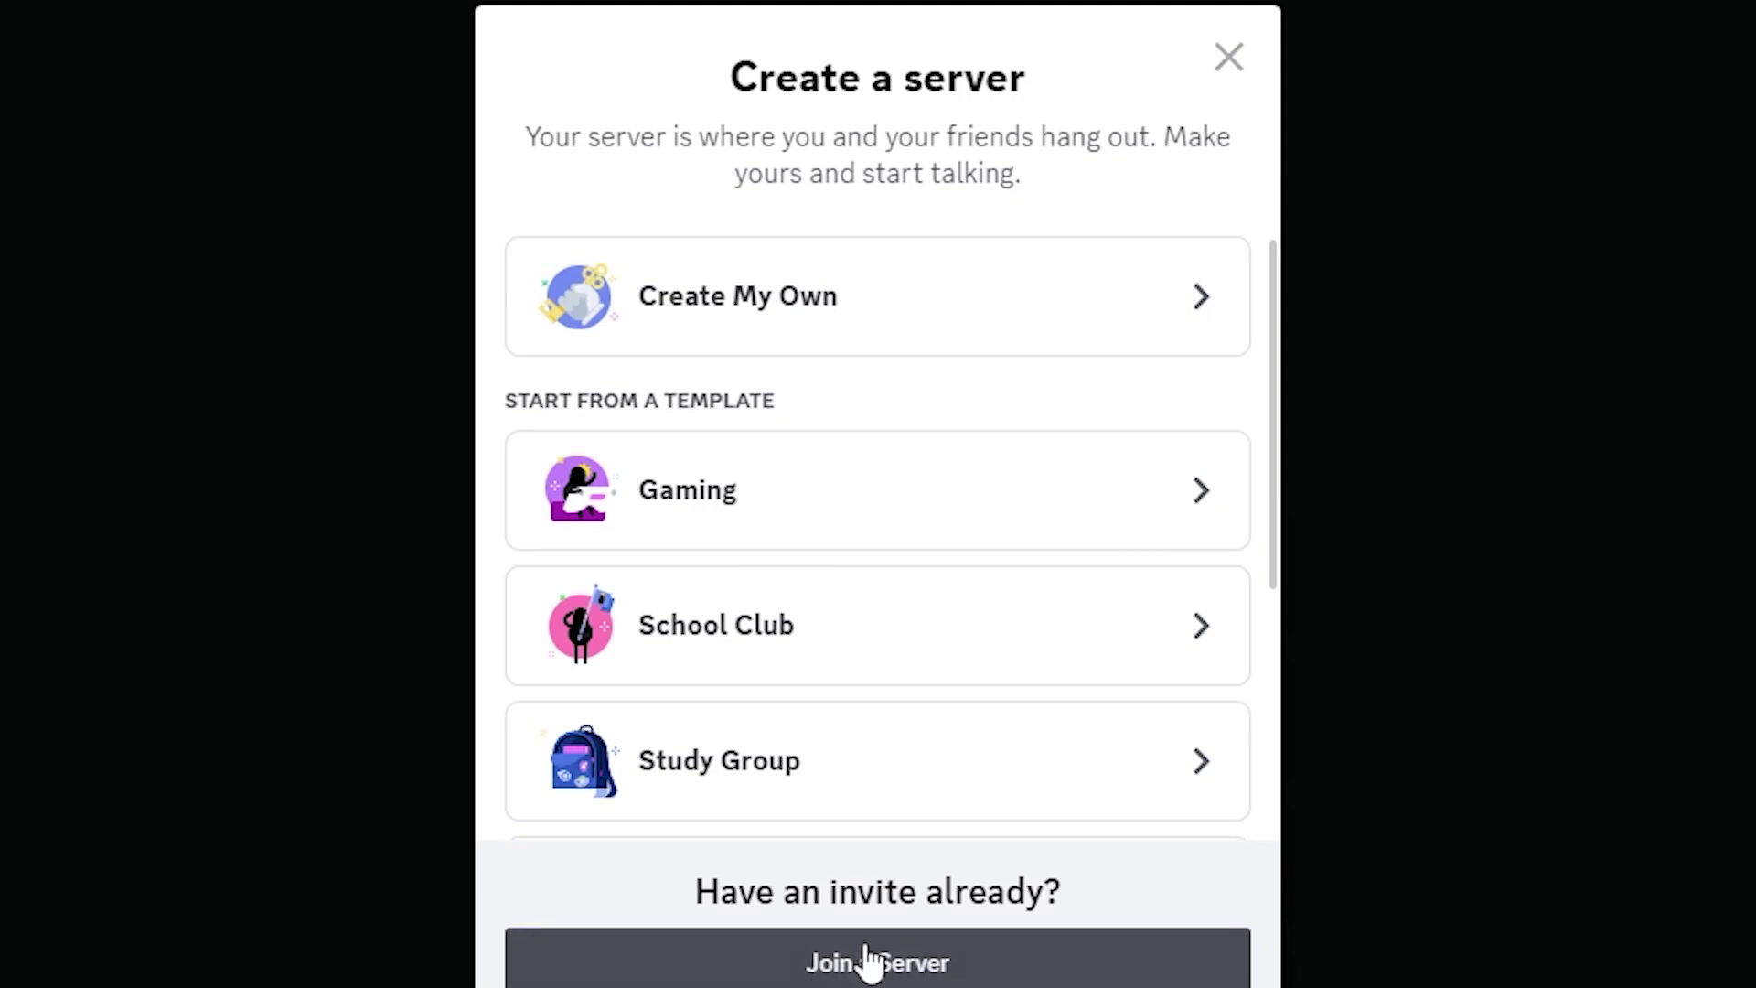
click(870, 960)
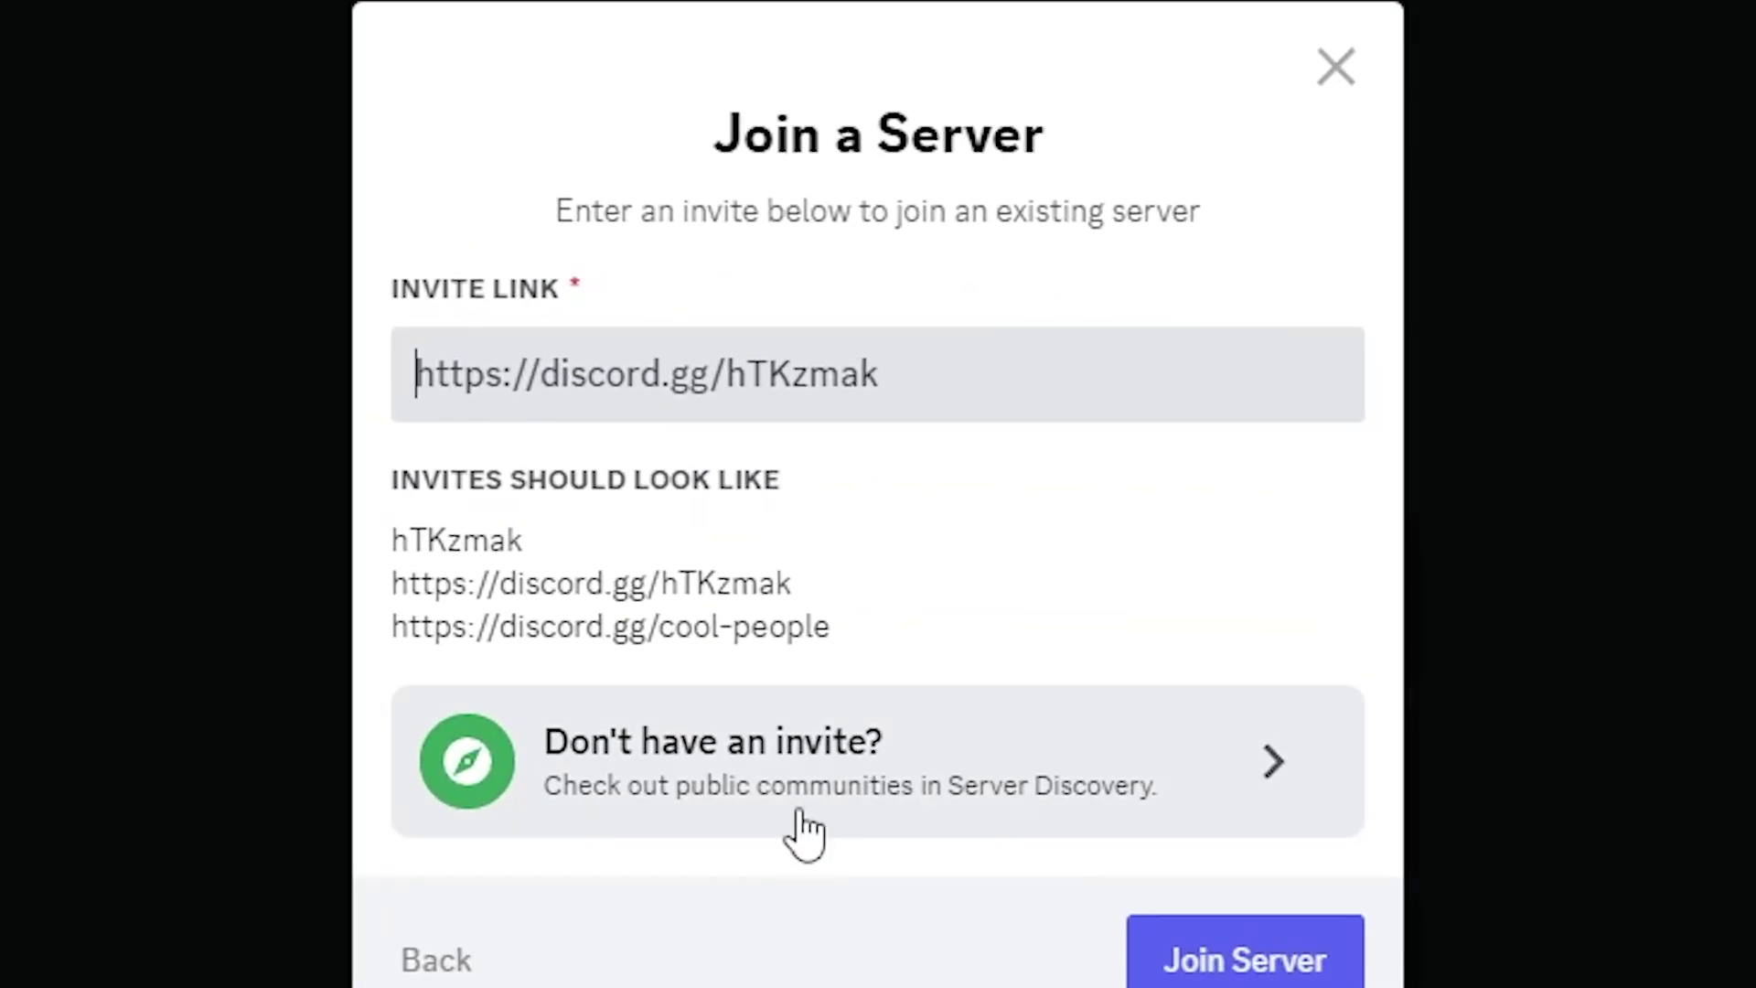
text(tobyskill)
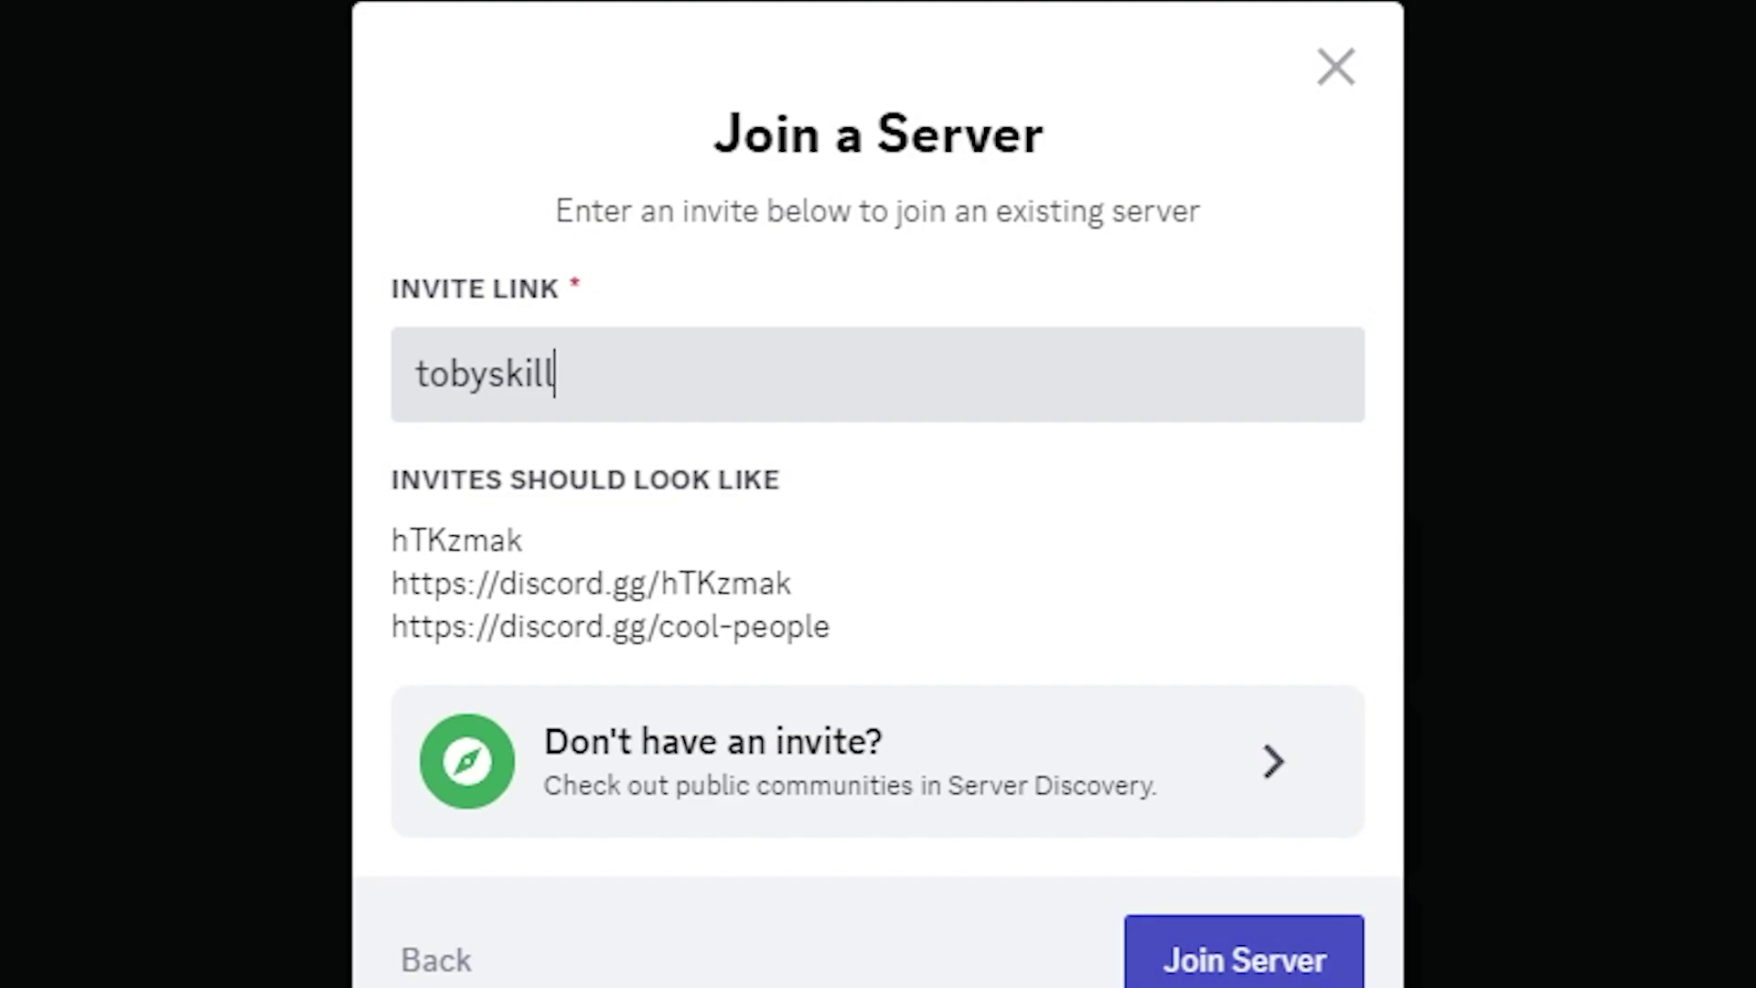
key(Return)
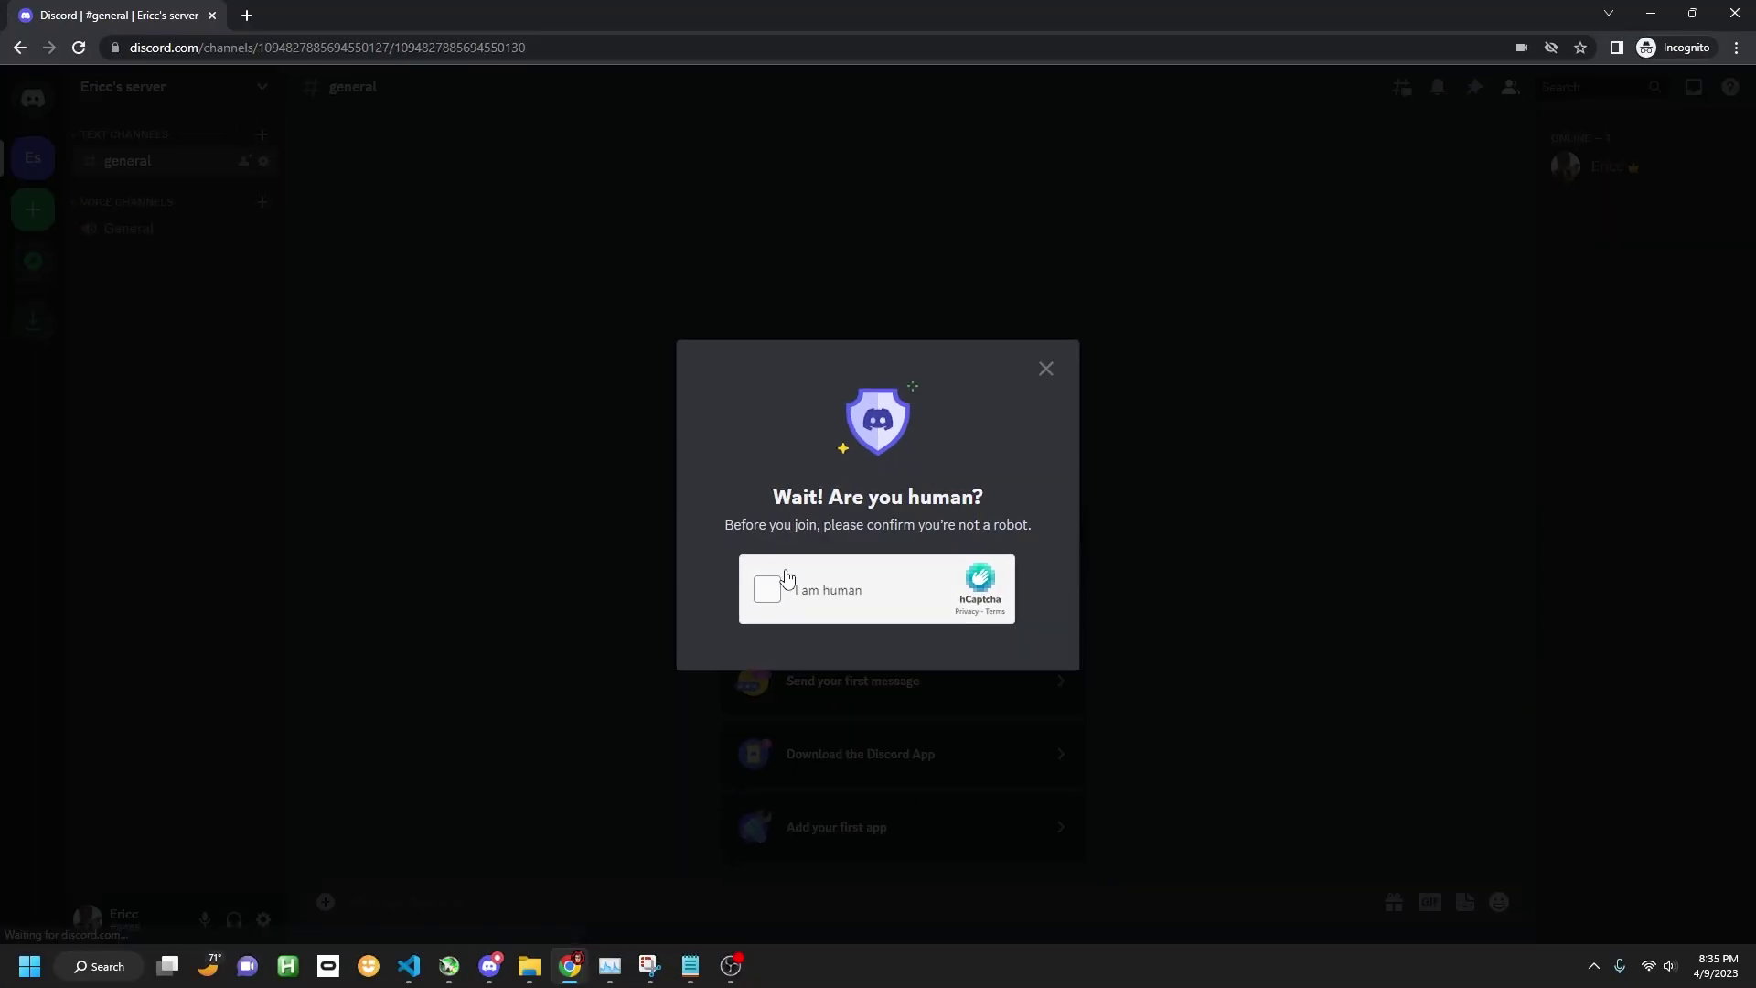
Pass the hCaptcha by selecting the rugby ball images.
click(768, 589)
click(884, 476)
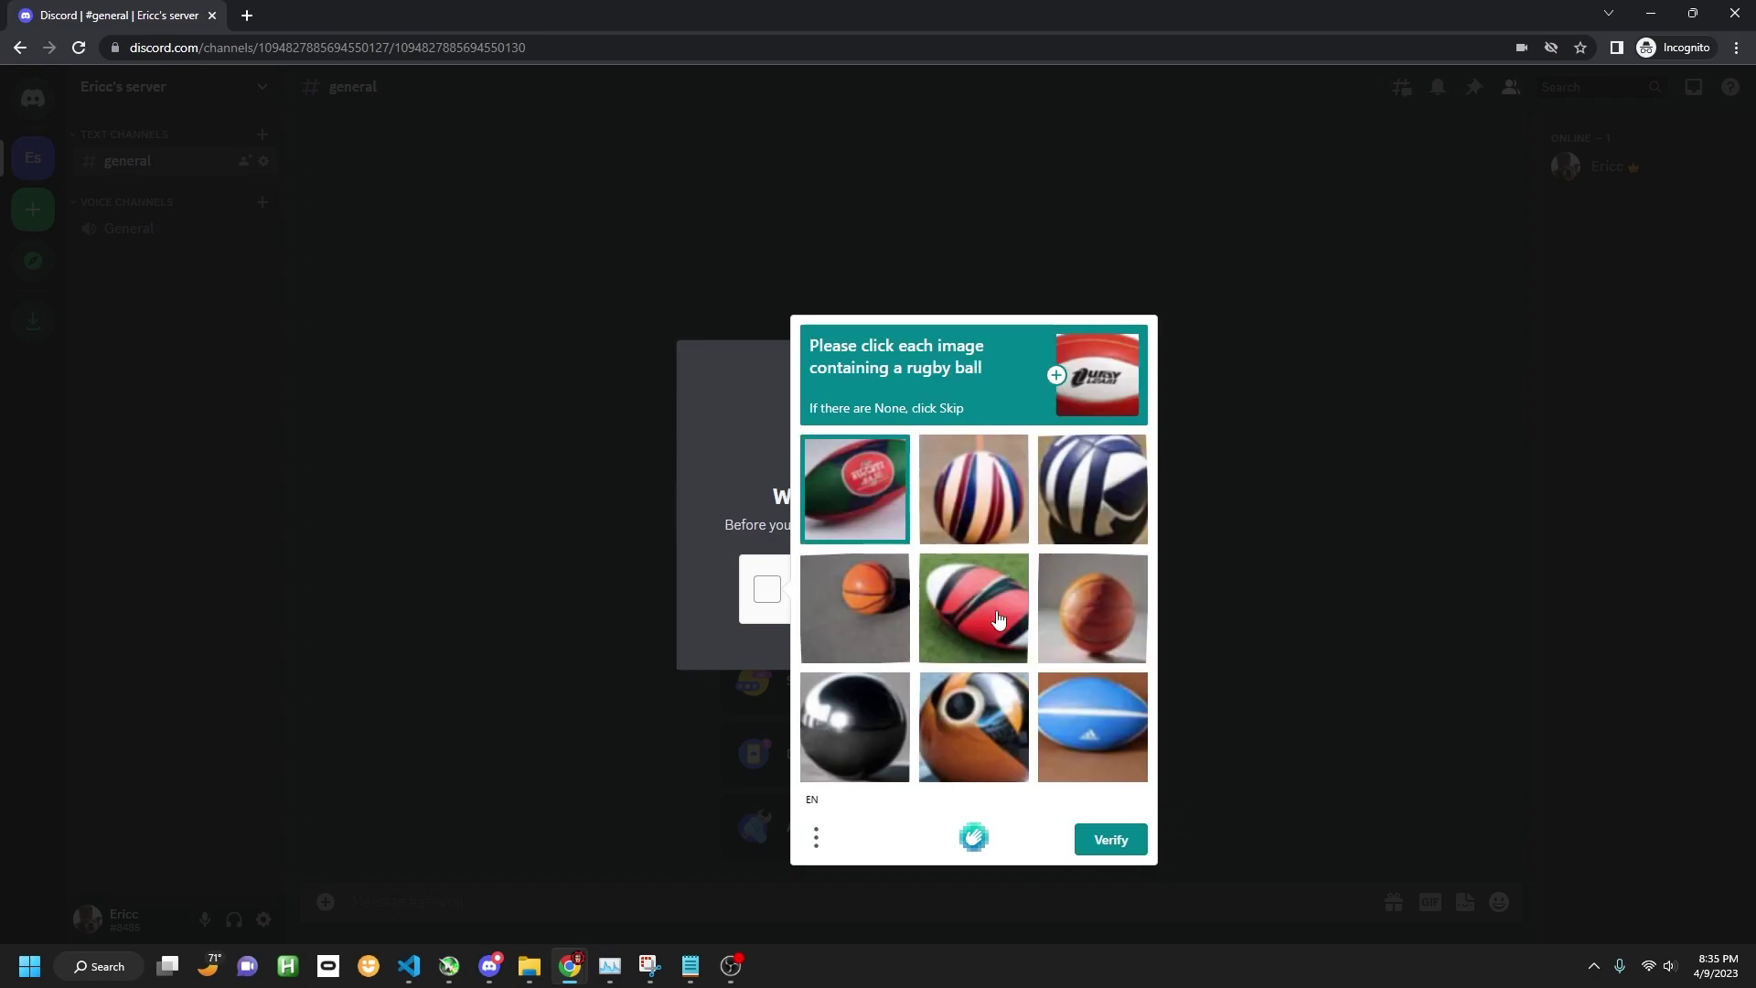
click(973, 607)
click(1092, 728)
click(1111, 839)
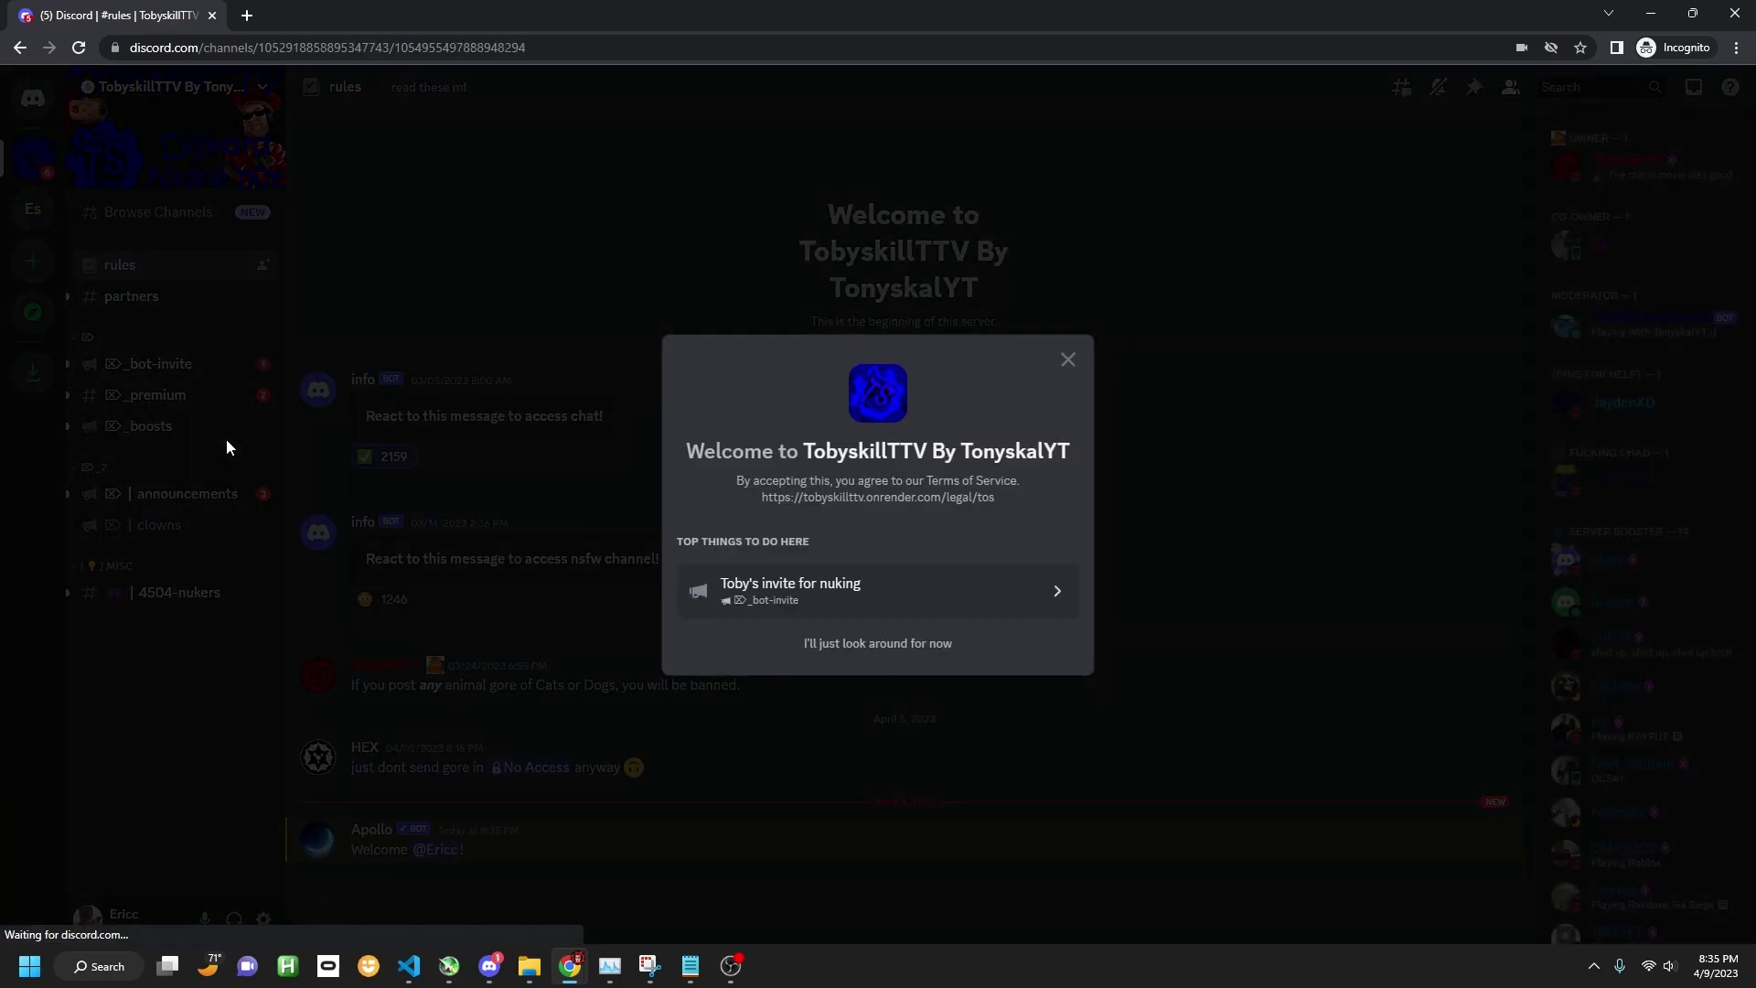
Dismiss the TobyskillTTV welcome popup and view the _bot-invite channel.
click(226, 437)
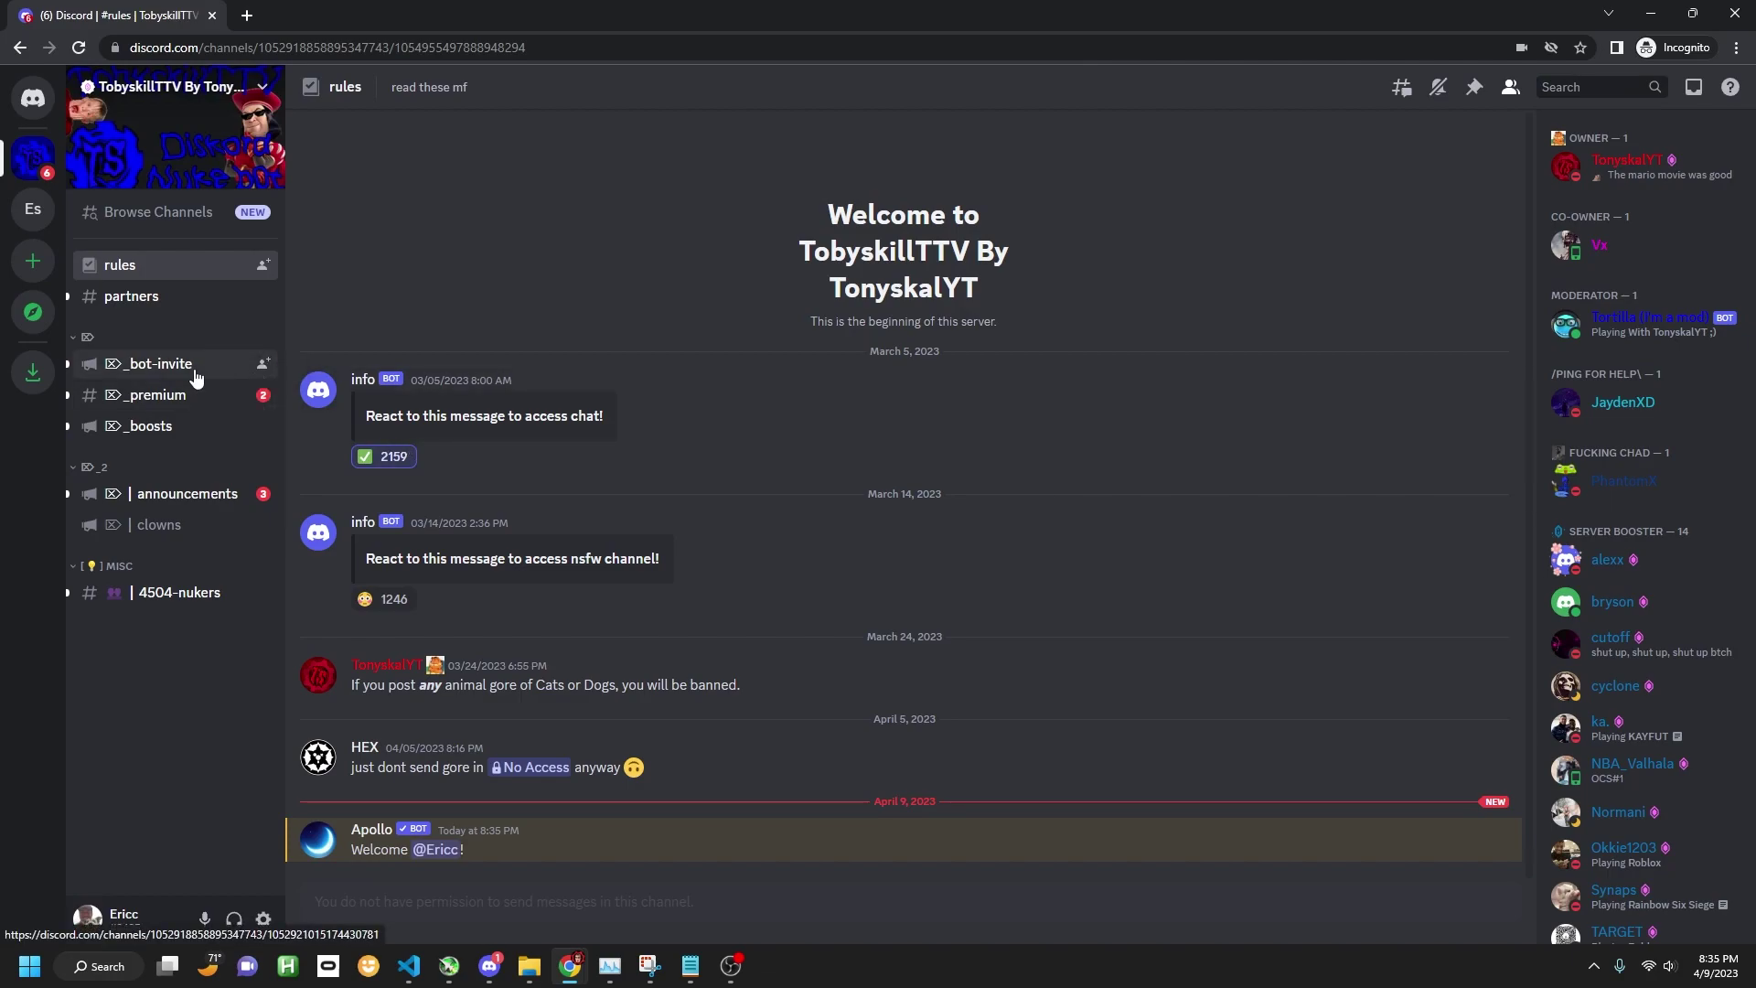
click(188, 366)
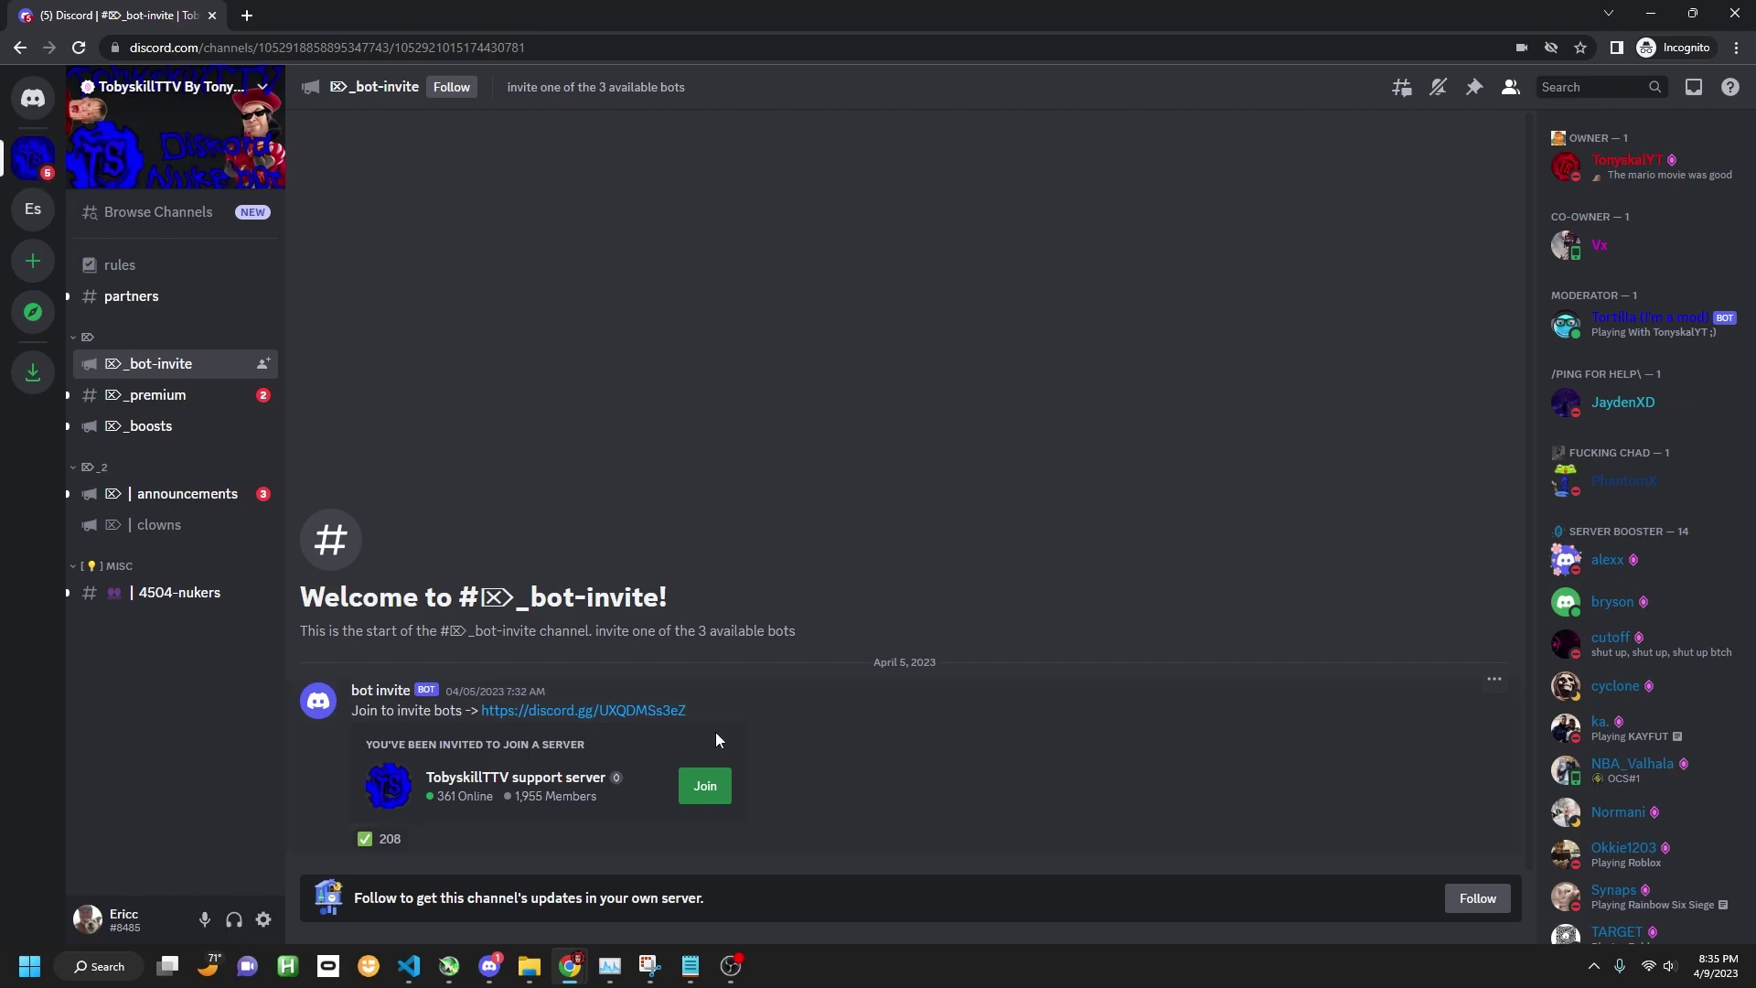
Join the TobyskillTTV support server from the invite card, picking the dog t-shirt captcha images.
click(705, 785)
click(767, 589)
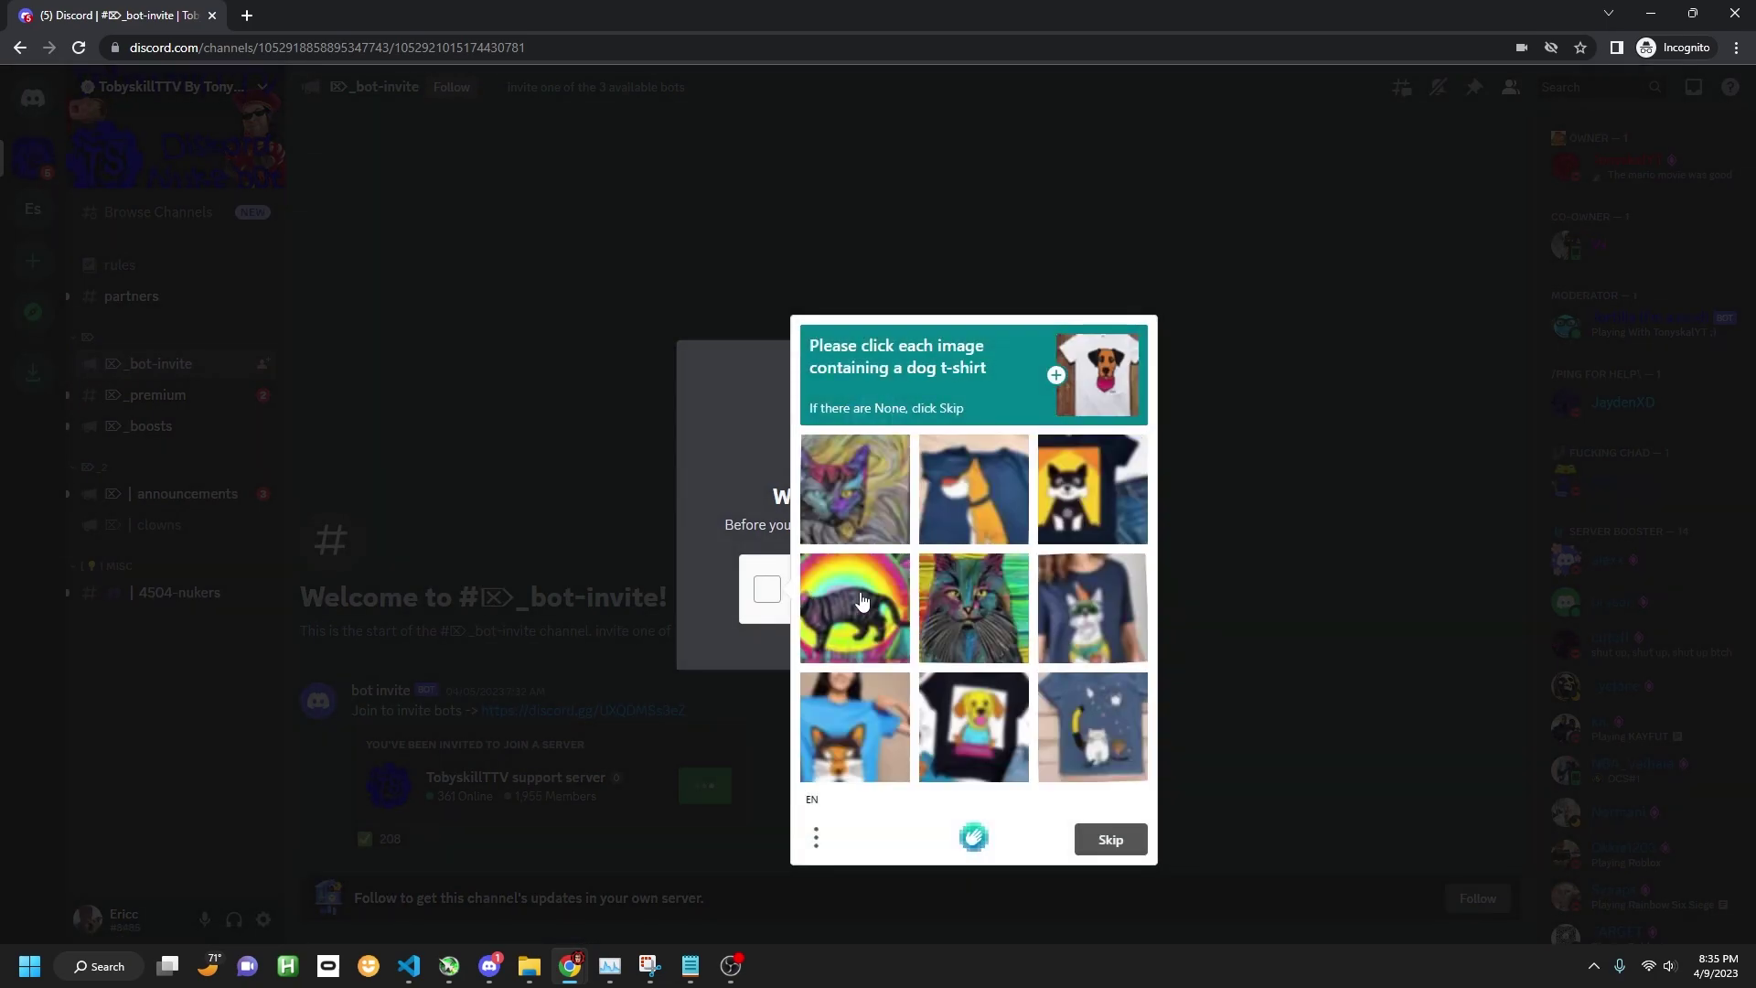
click(1086, 609)
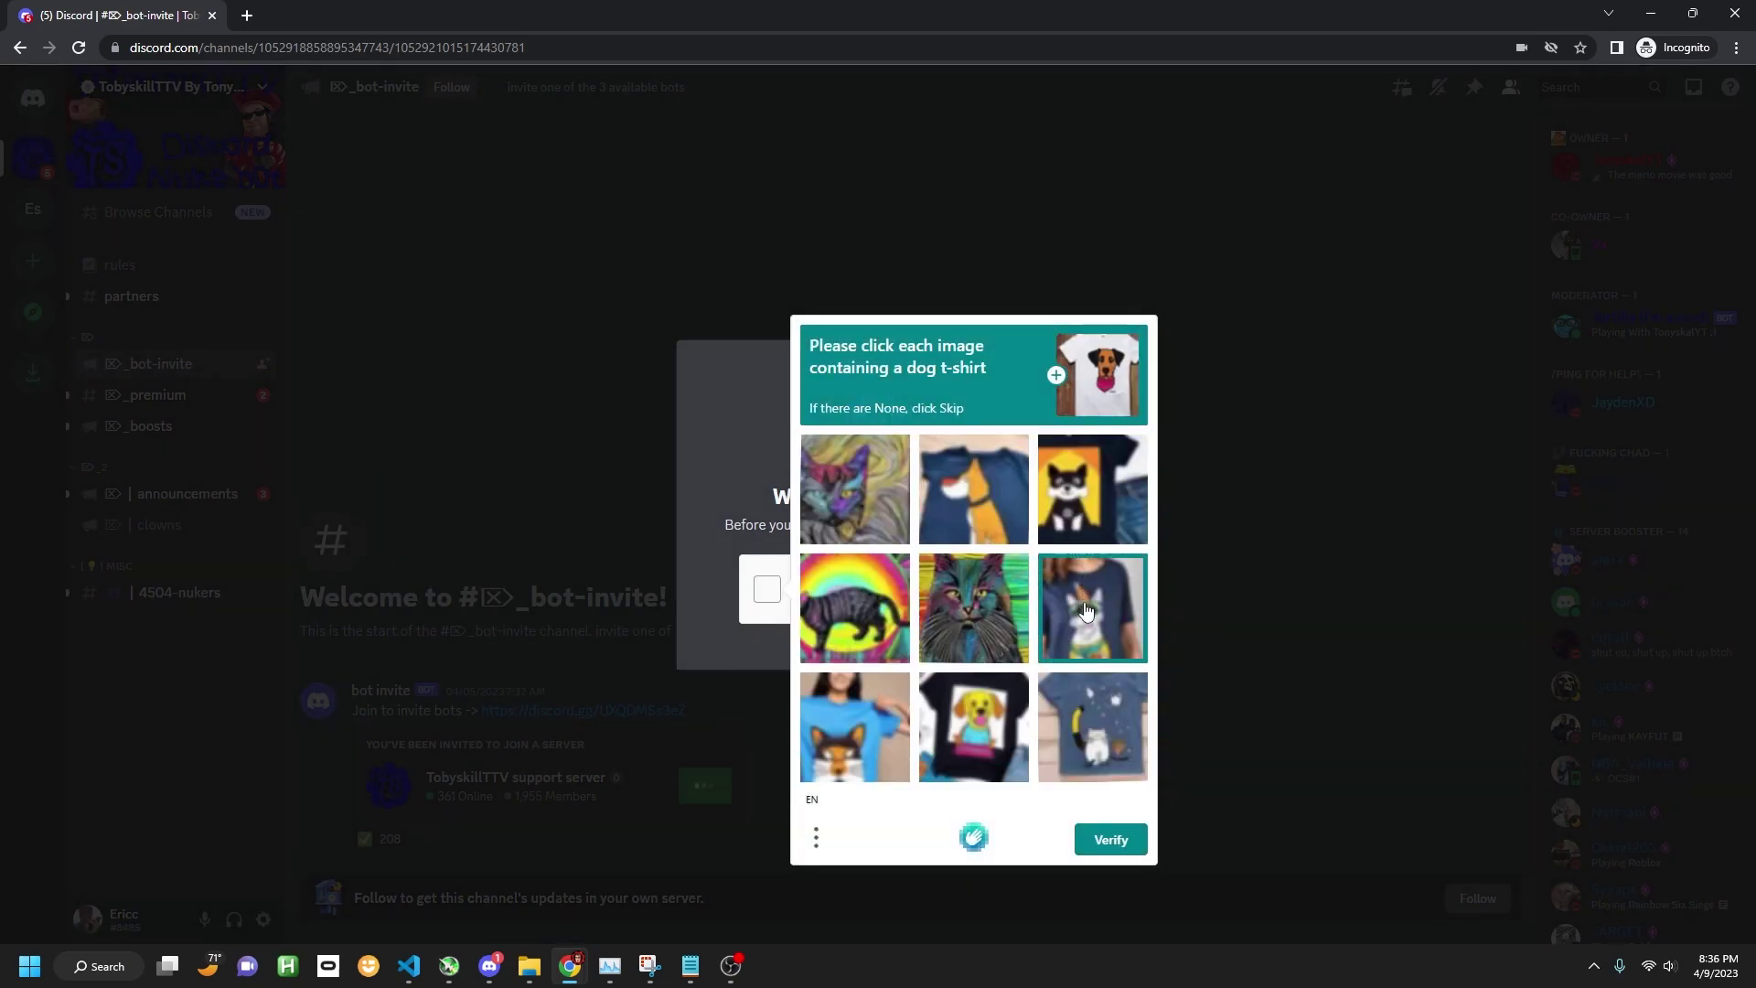
click(1097, 727)
click(817, 720)
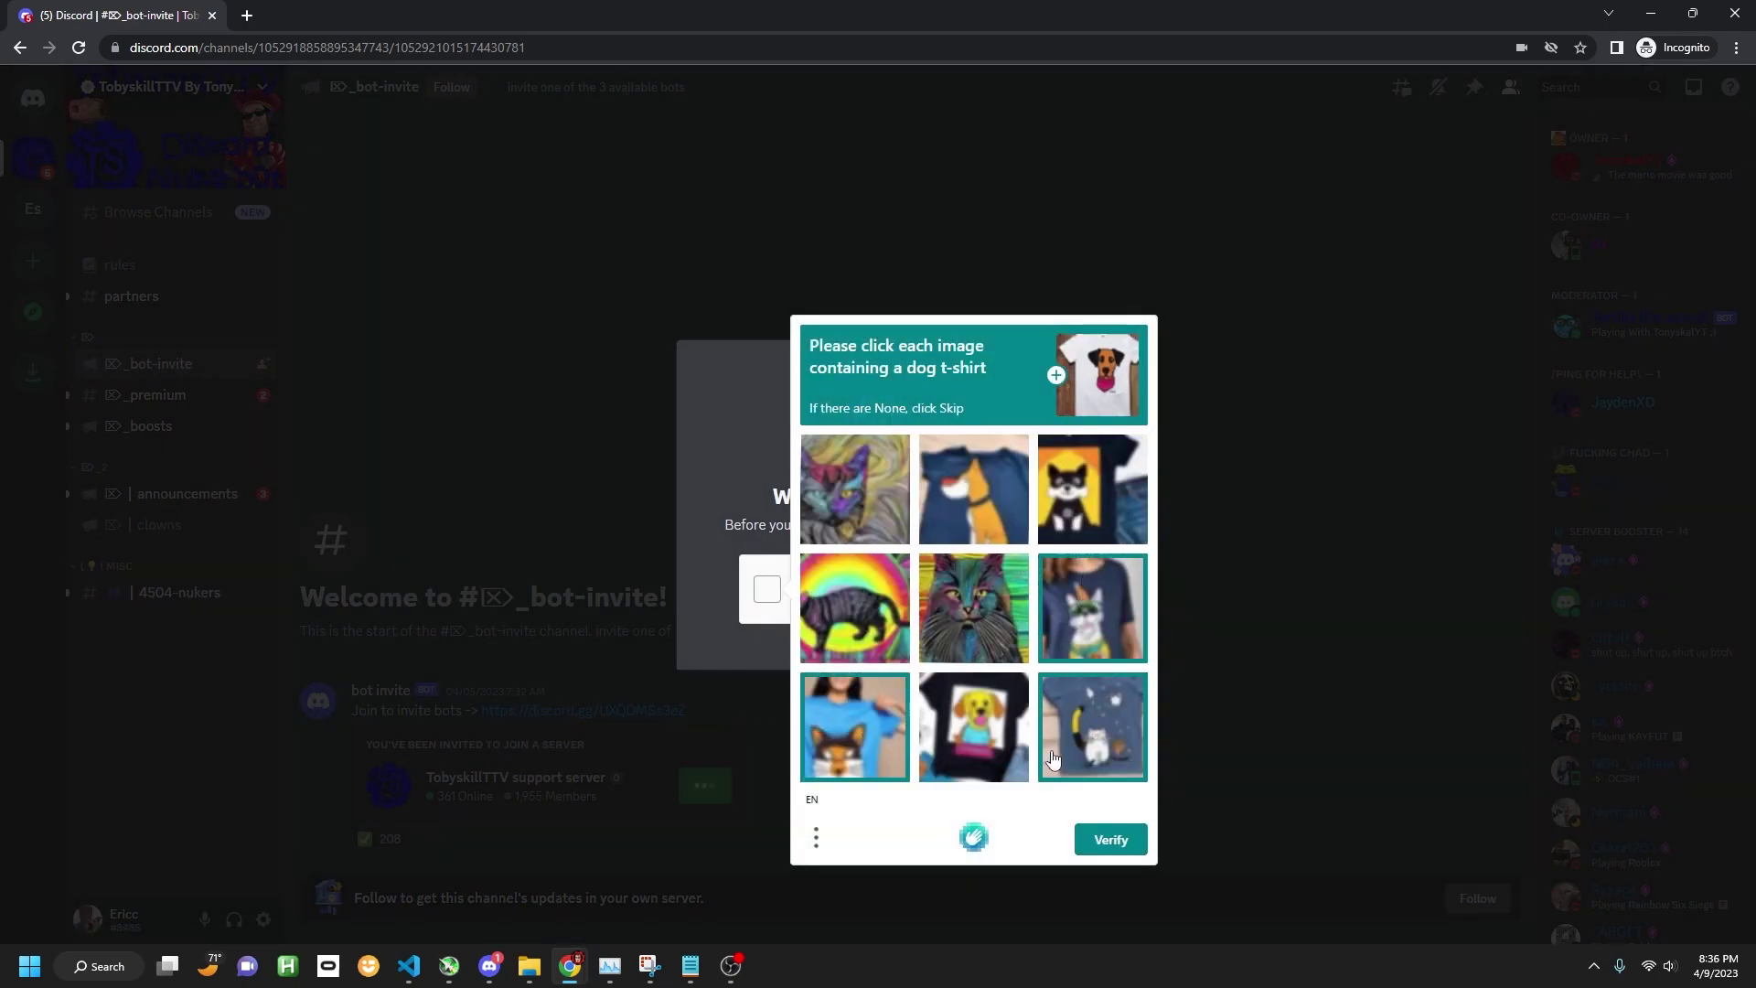
click(1107, 842)
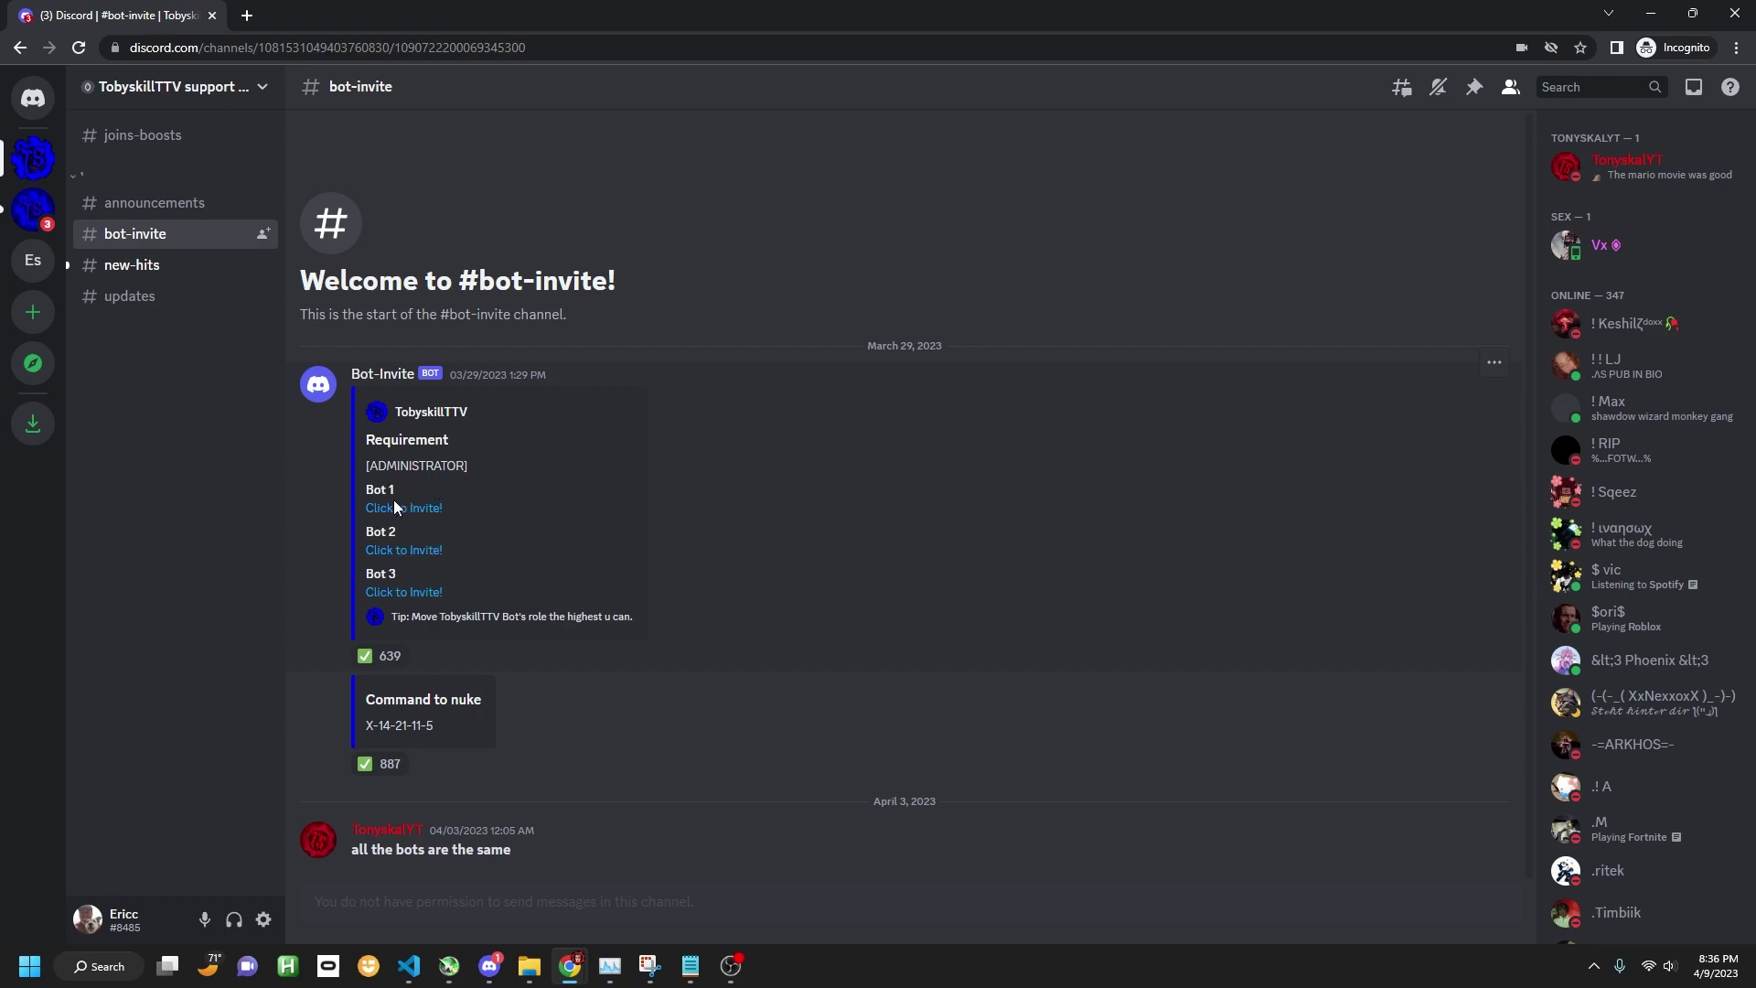
Authorize Bot 2 into your own server with Administrator permission, passing the human check.
click(412, 552)
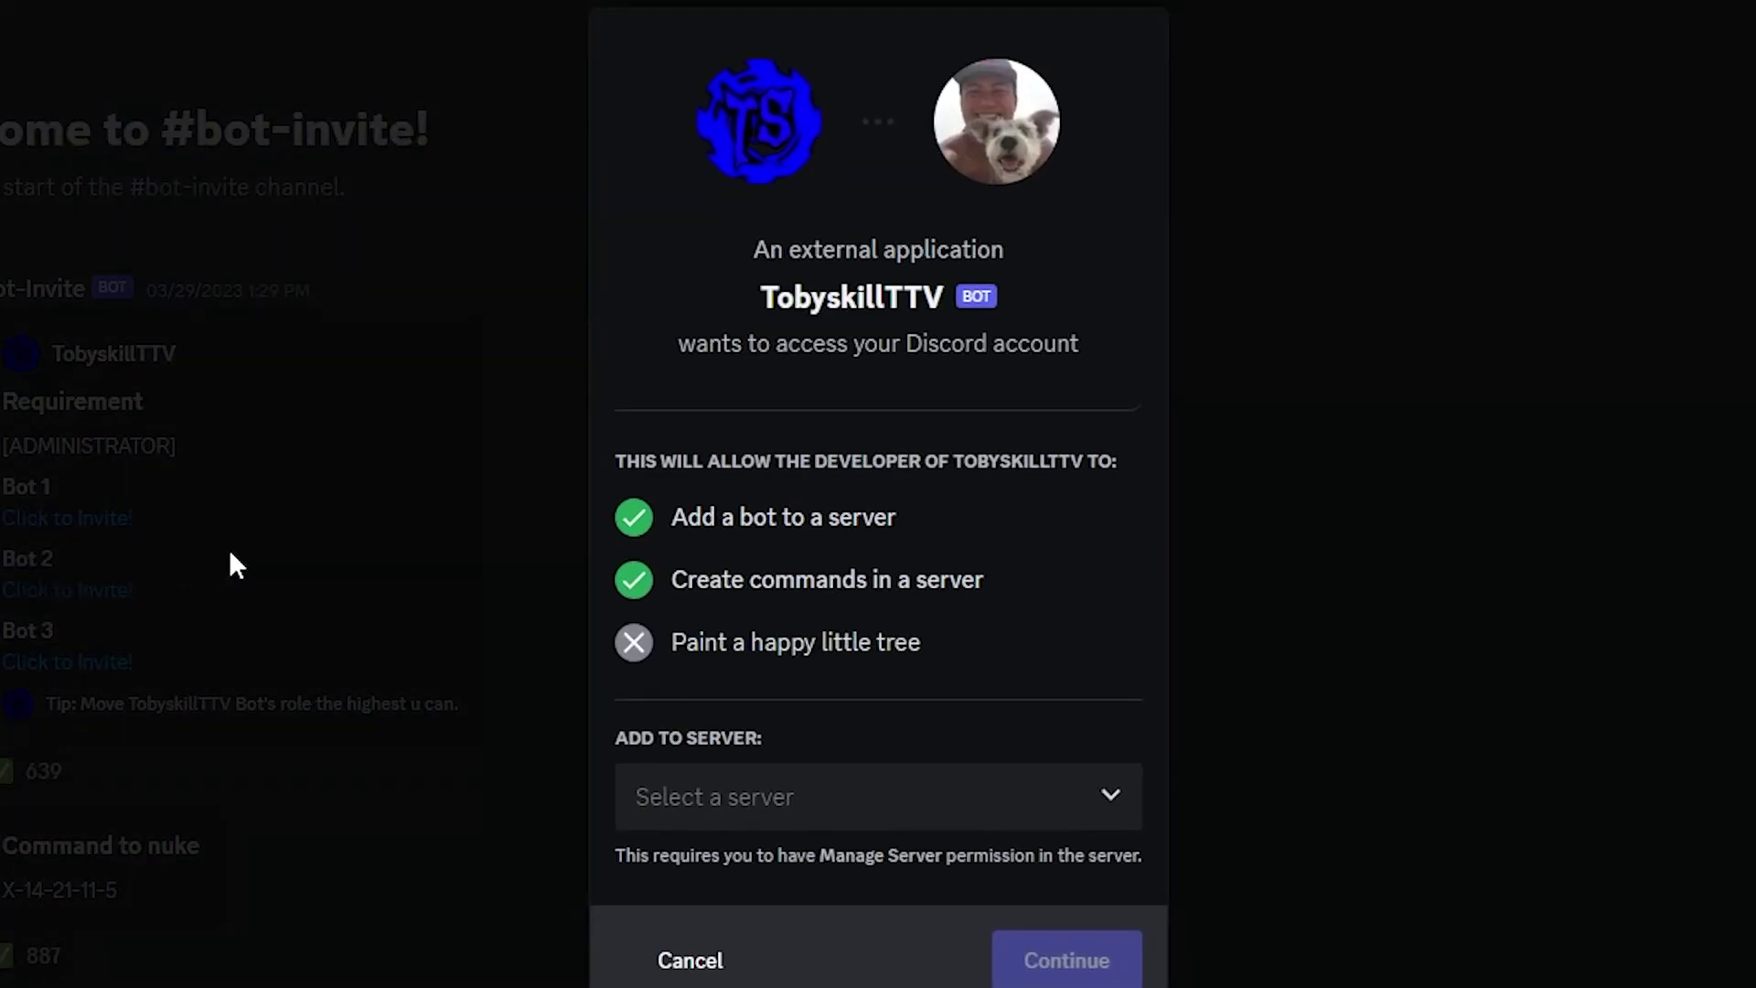
click(746, 814)
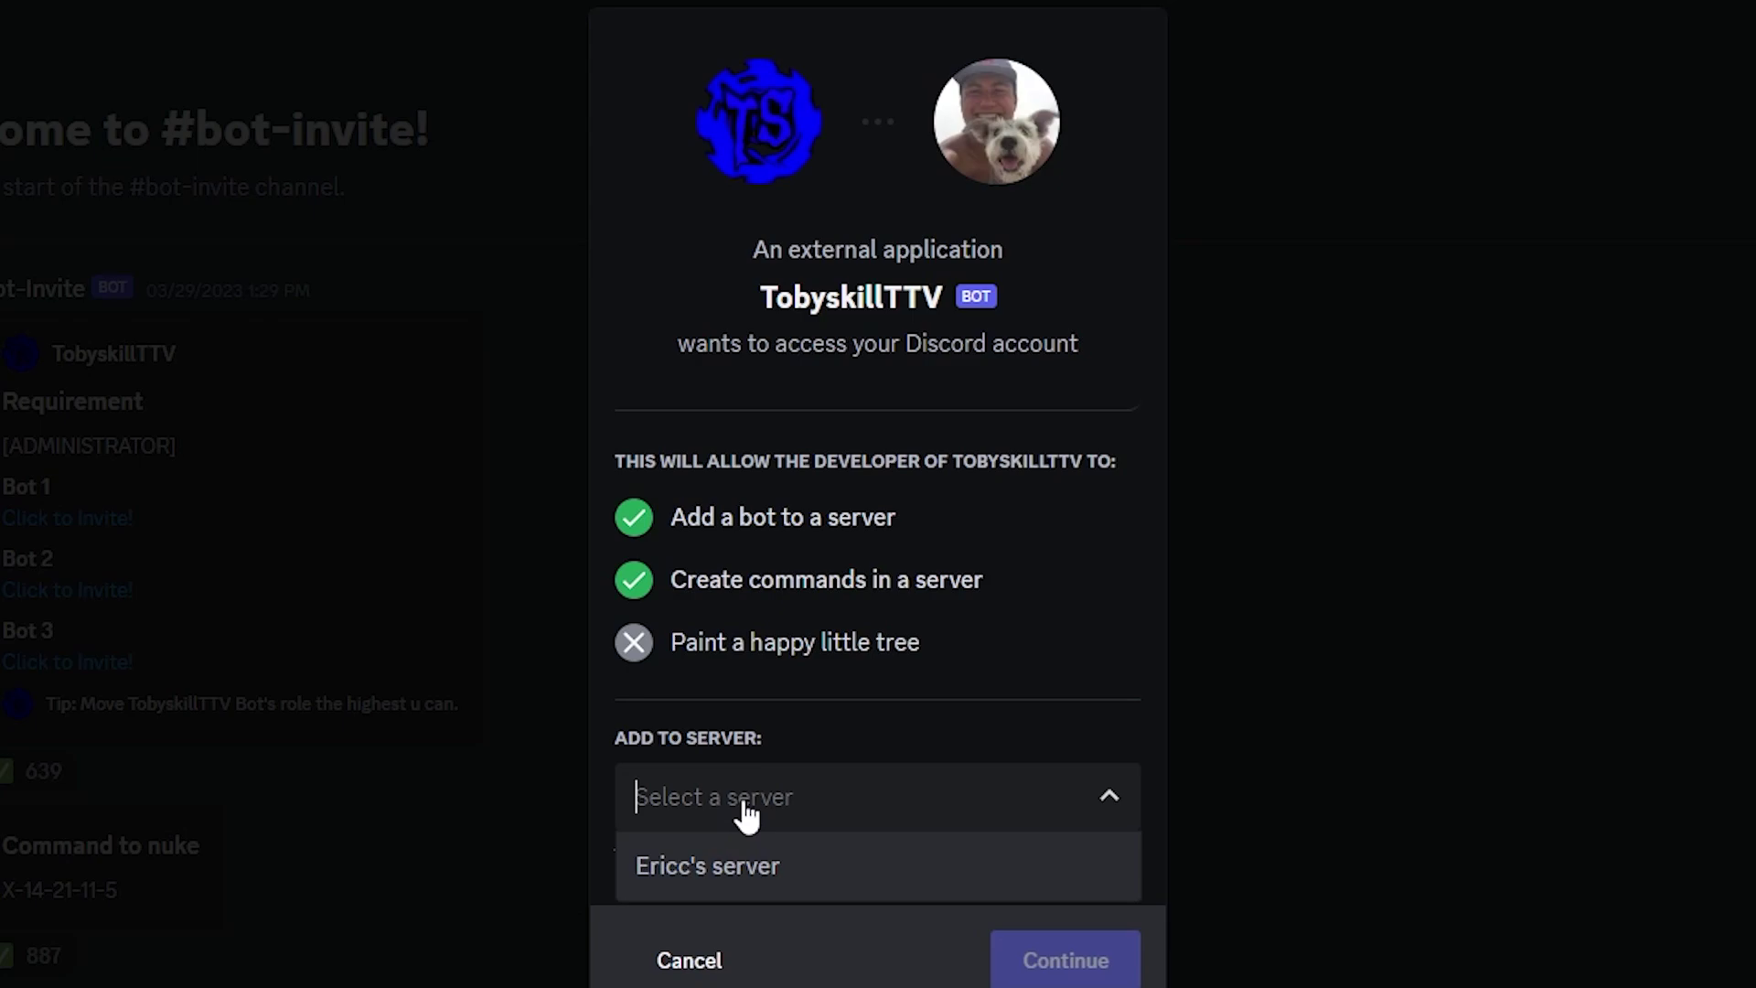
click(706, 868)
click(1061, 959)
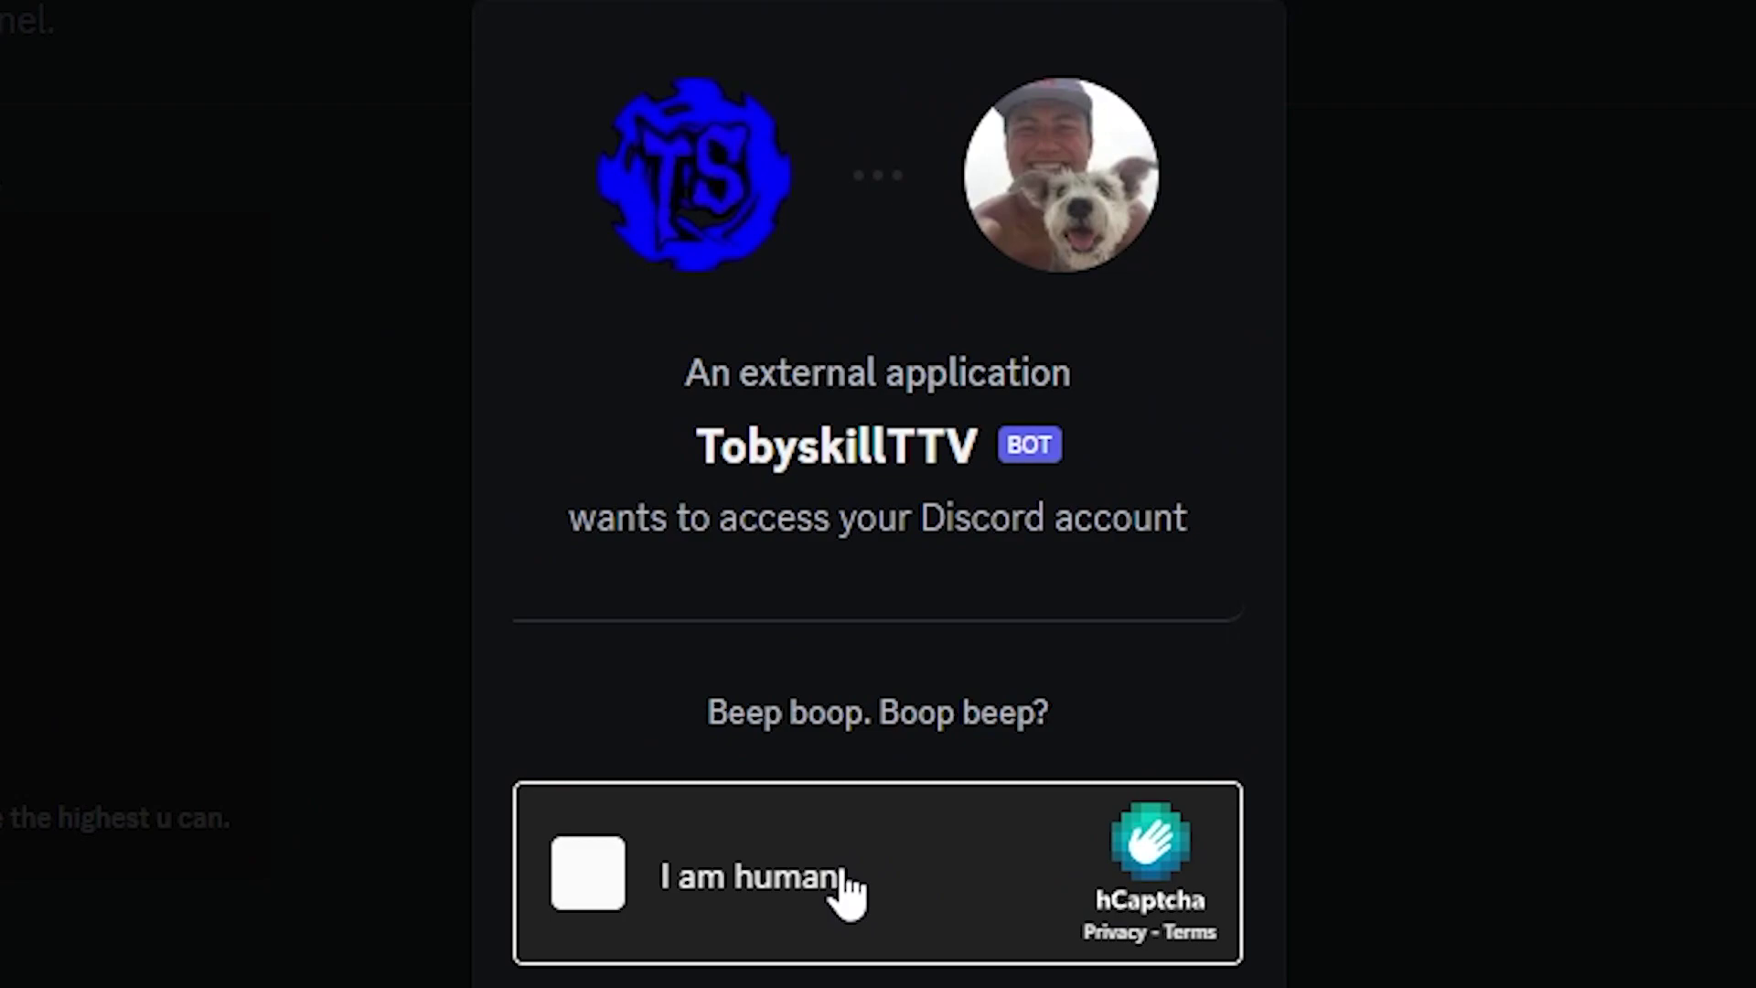
click(691, 880)
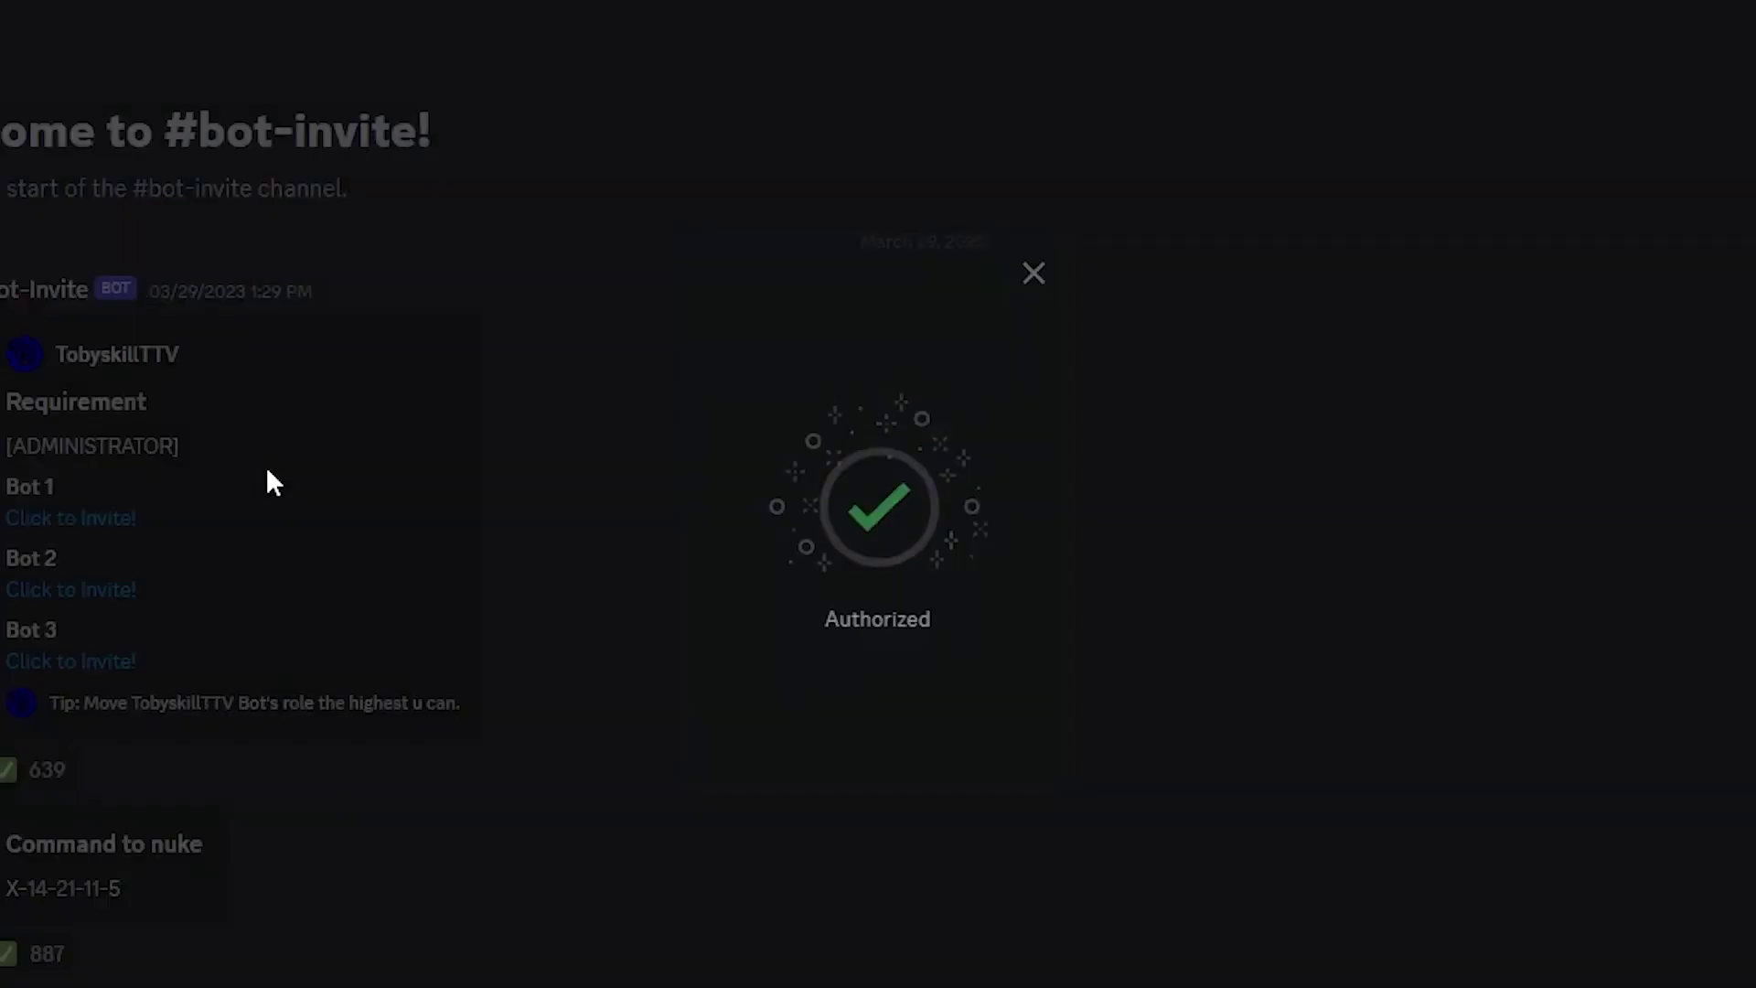
click(144, 245)
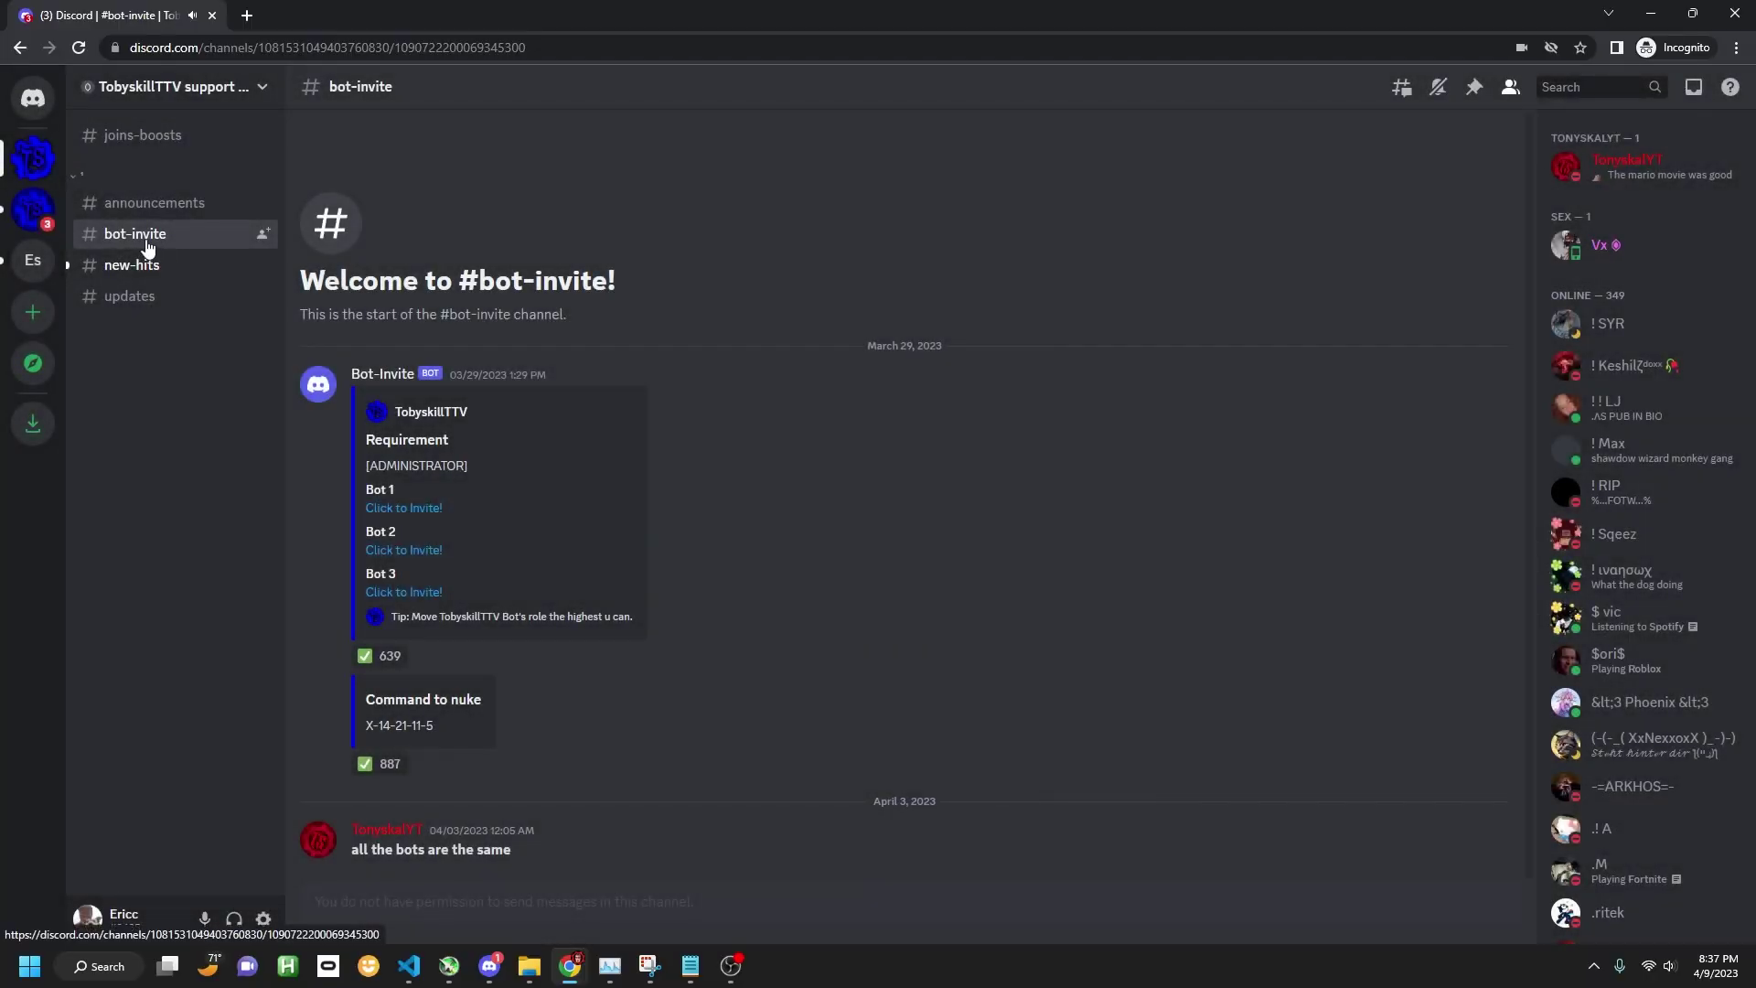
In your own server, check the TobyskillTTV bot's profile, then send X-14-21-11-5 in #general.
click(33, 260)
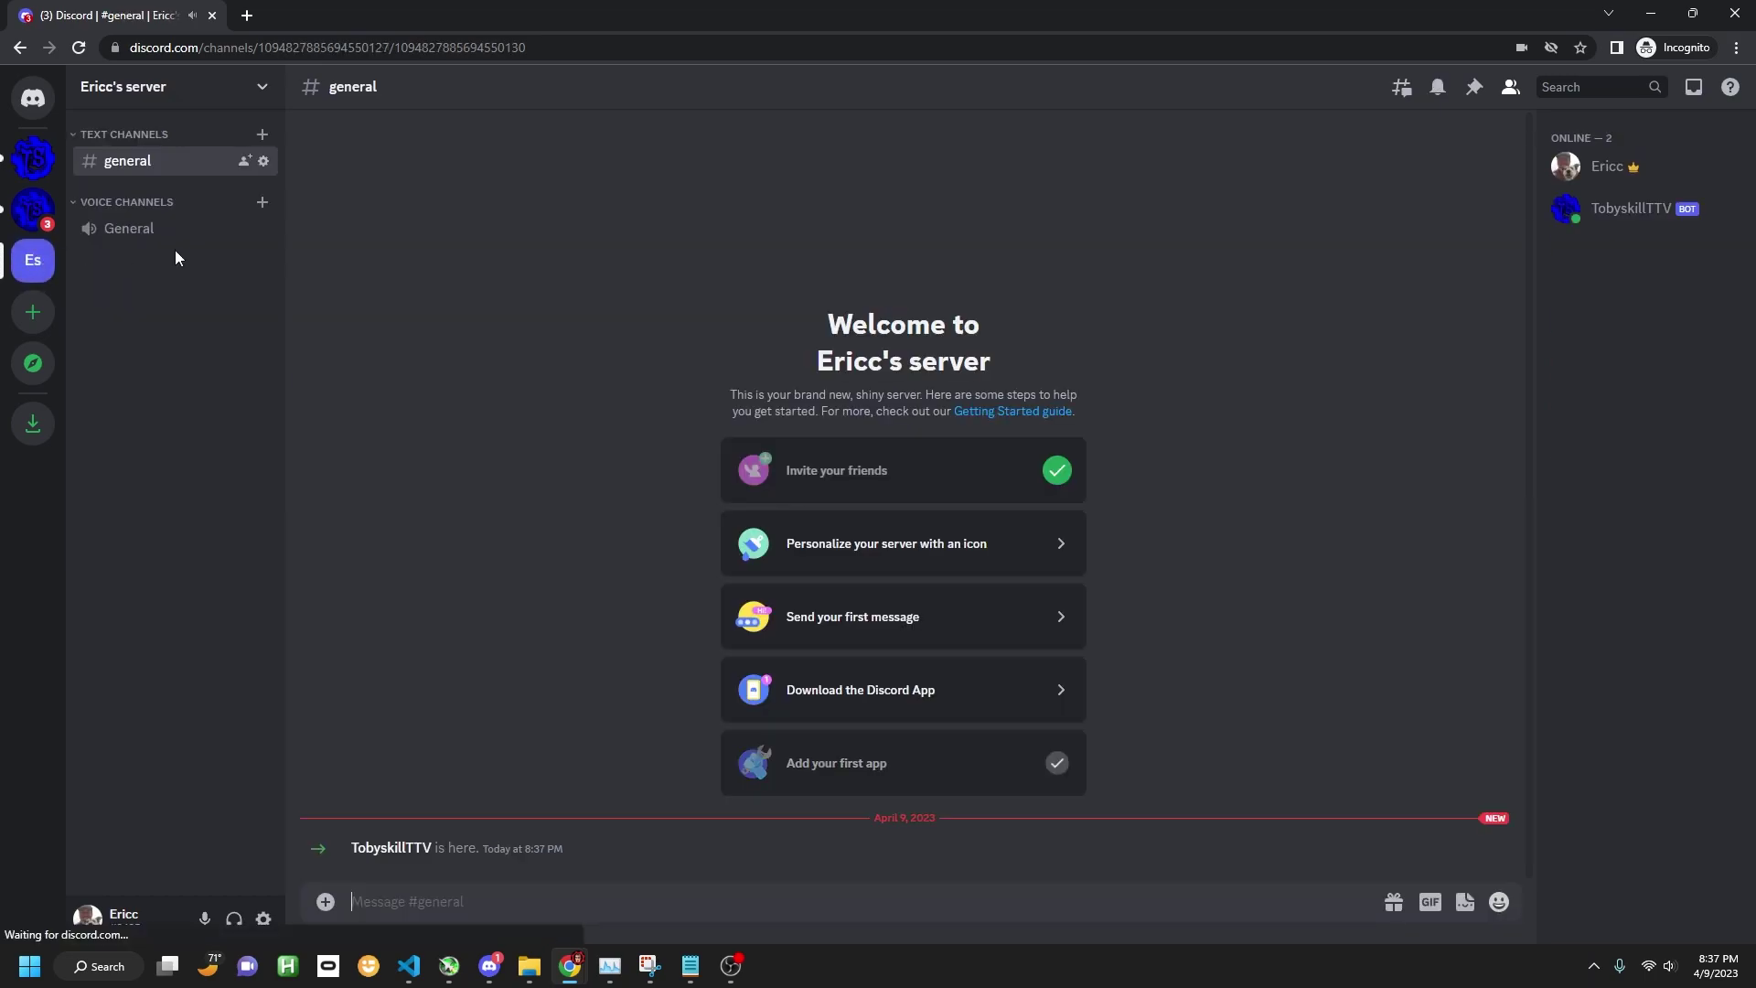
click(1649, 212)
click(1124, 201)
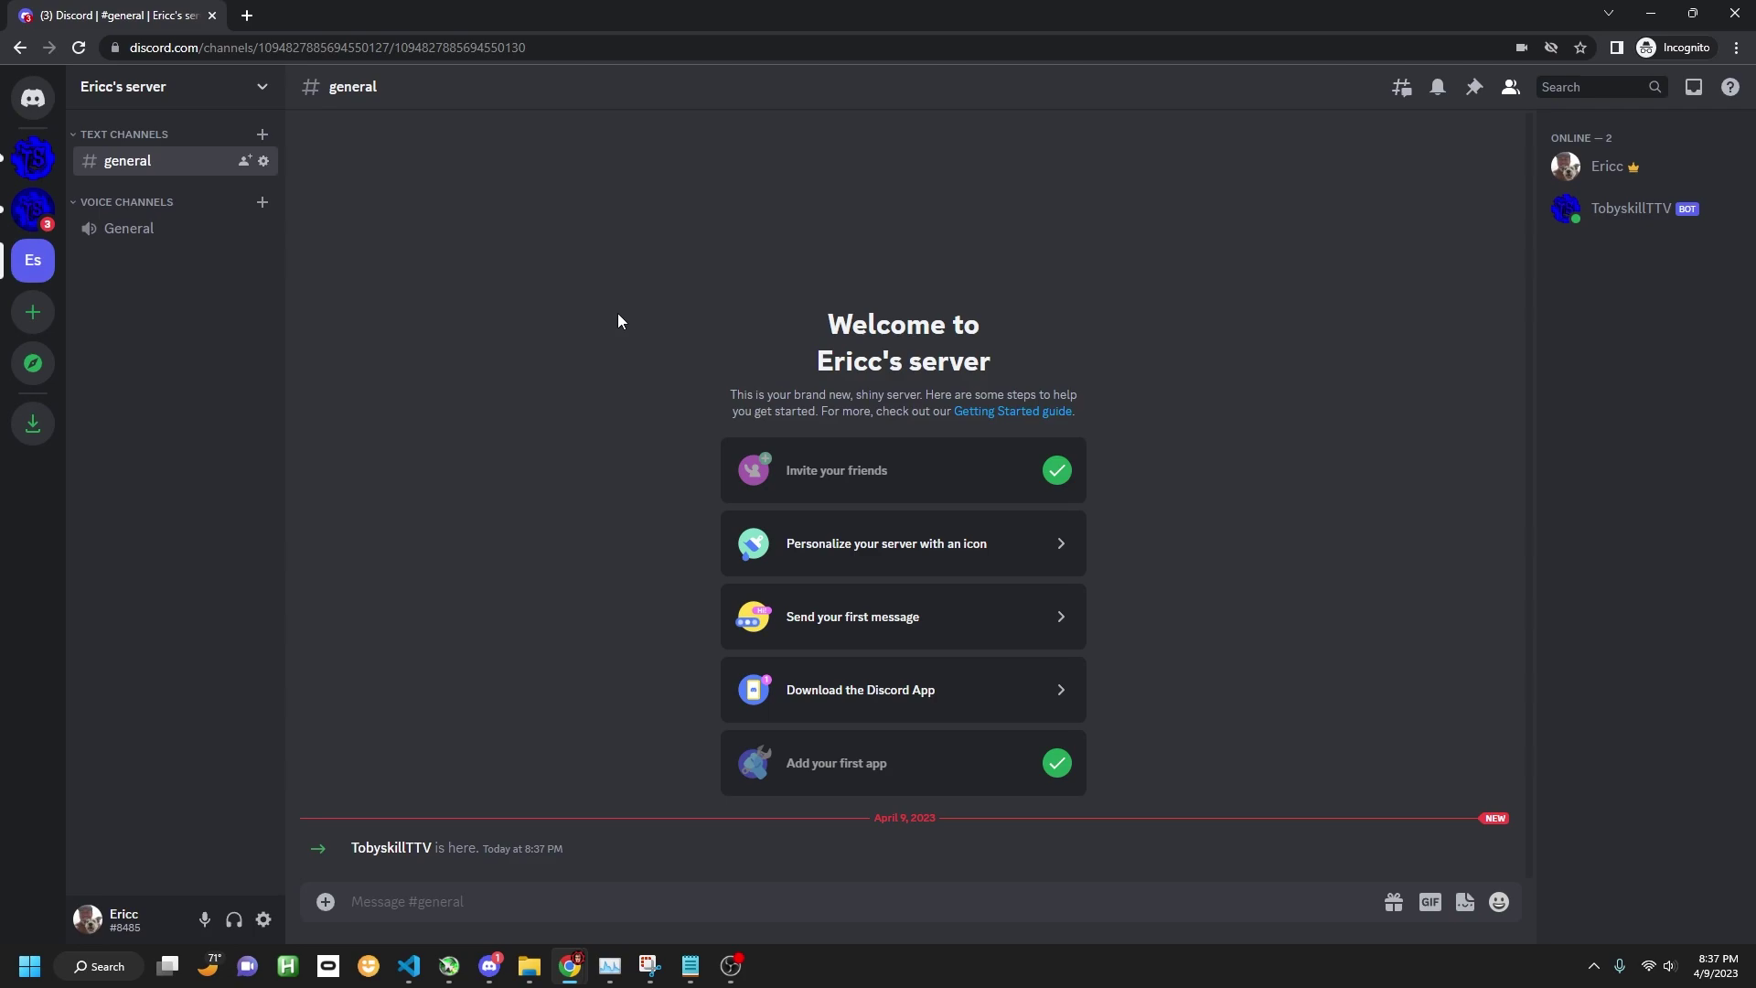
text(X-14-21-11-5)
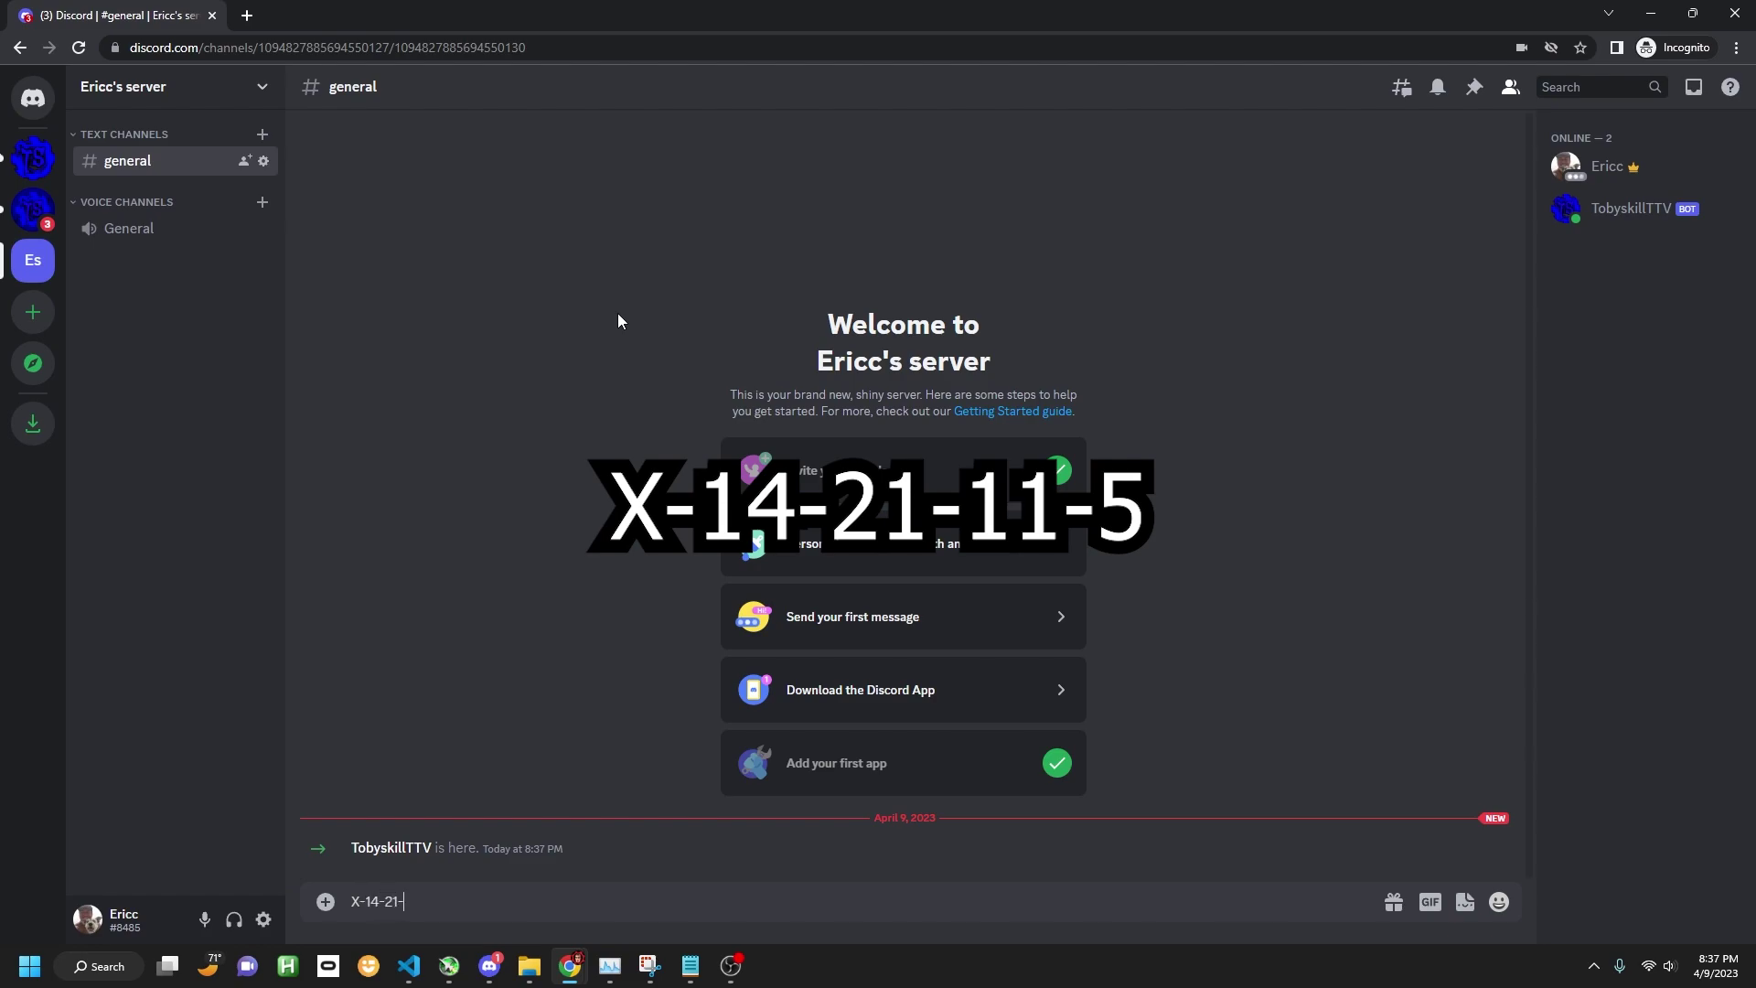
key(Return)
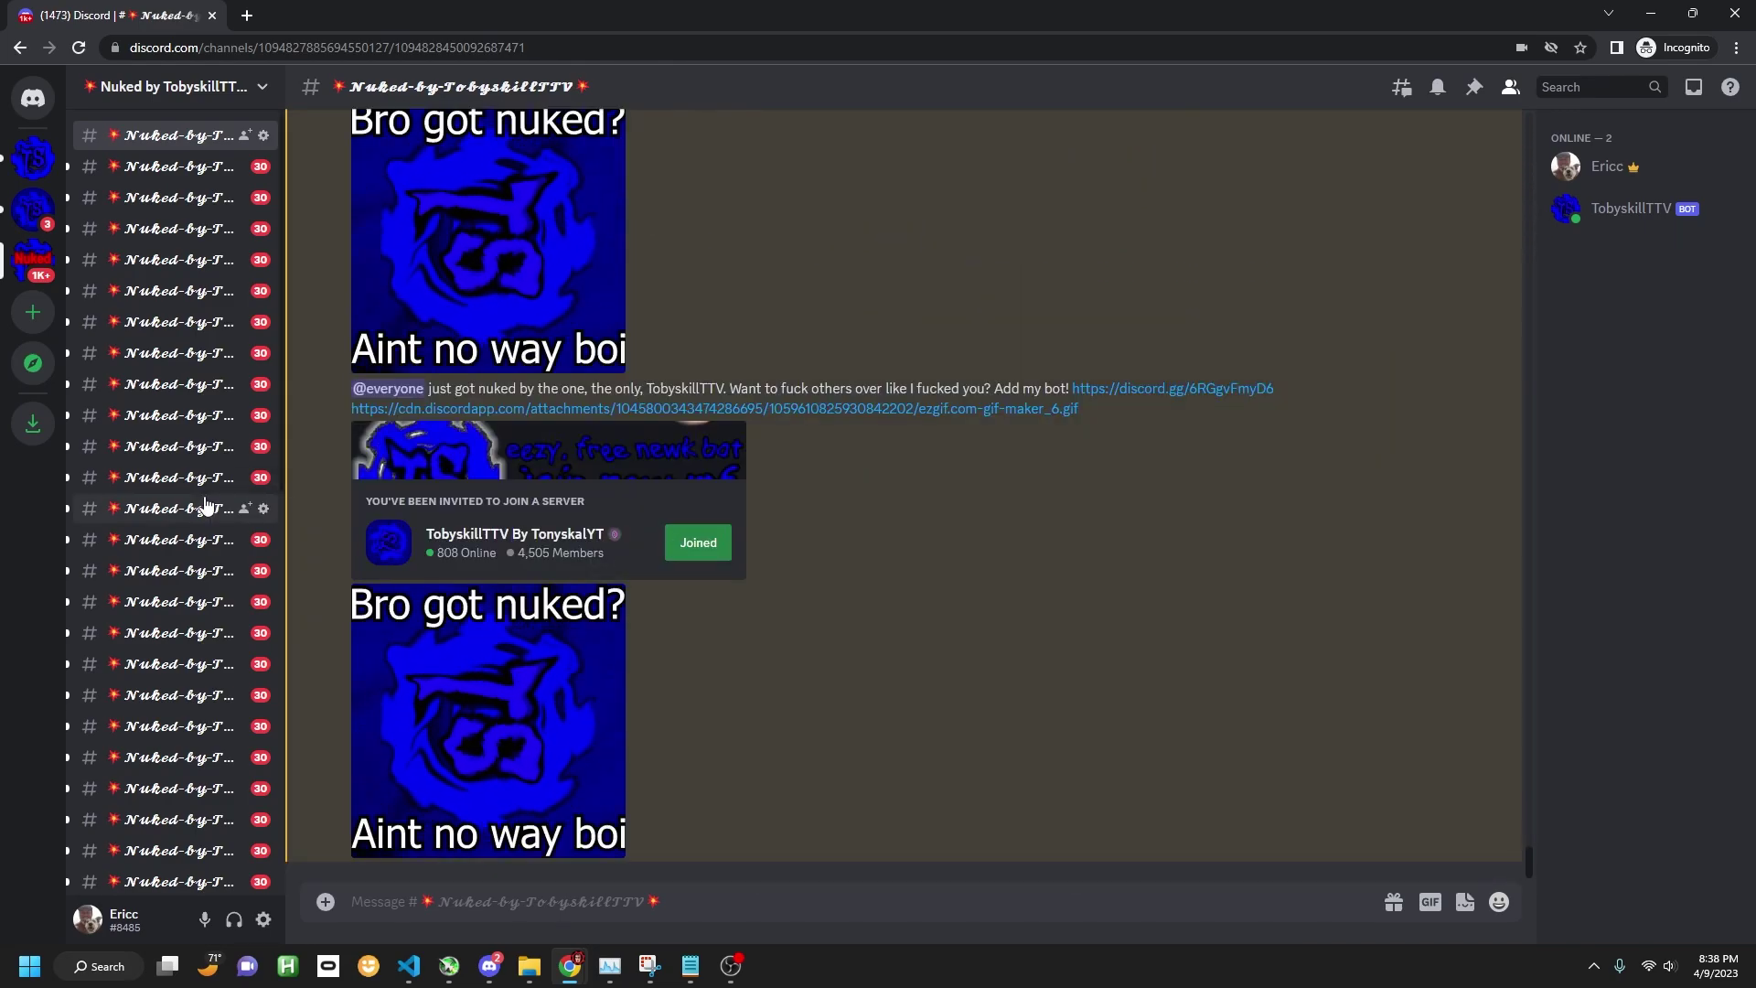
scroll(205, 506, up, 3)
scroll(201, 506, up, 3)
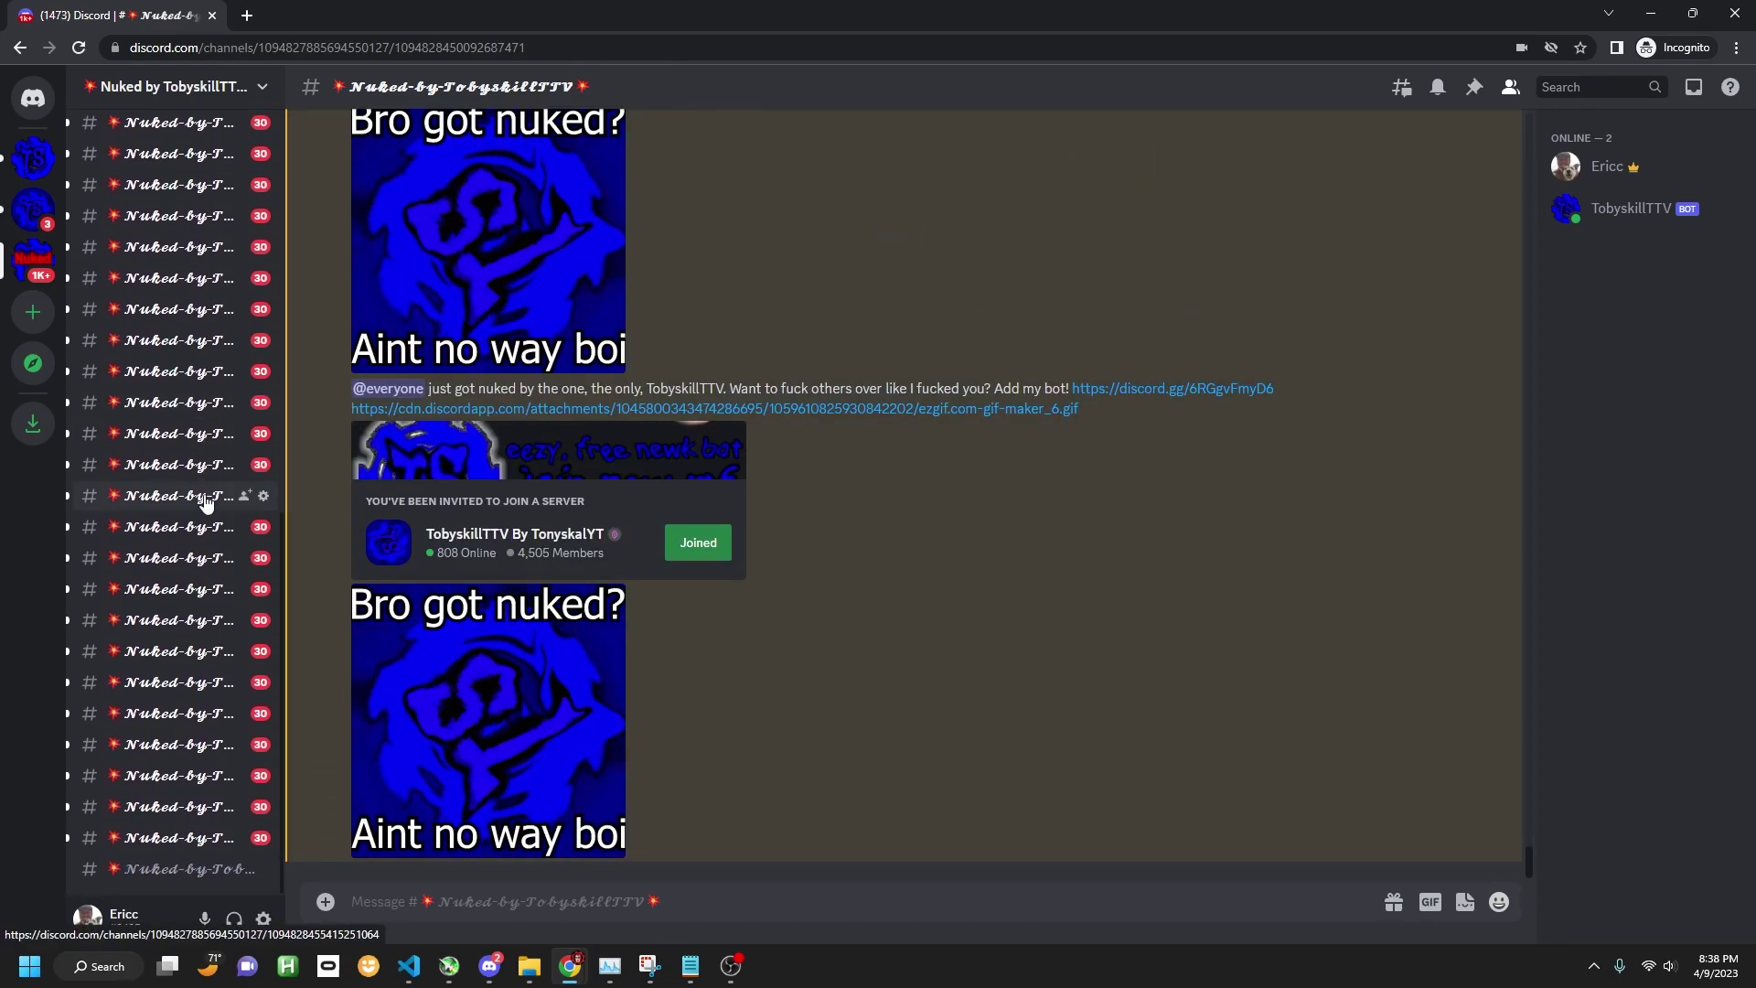
scroll(195, 504, down, 5)
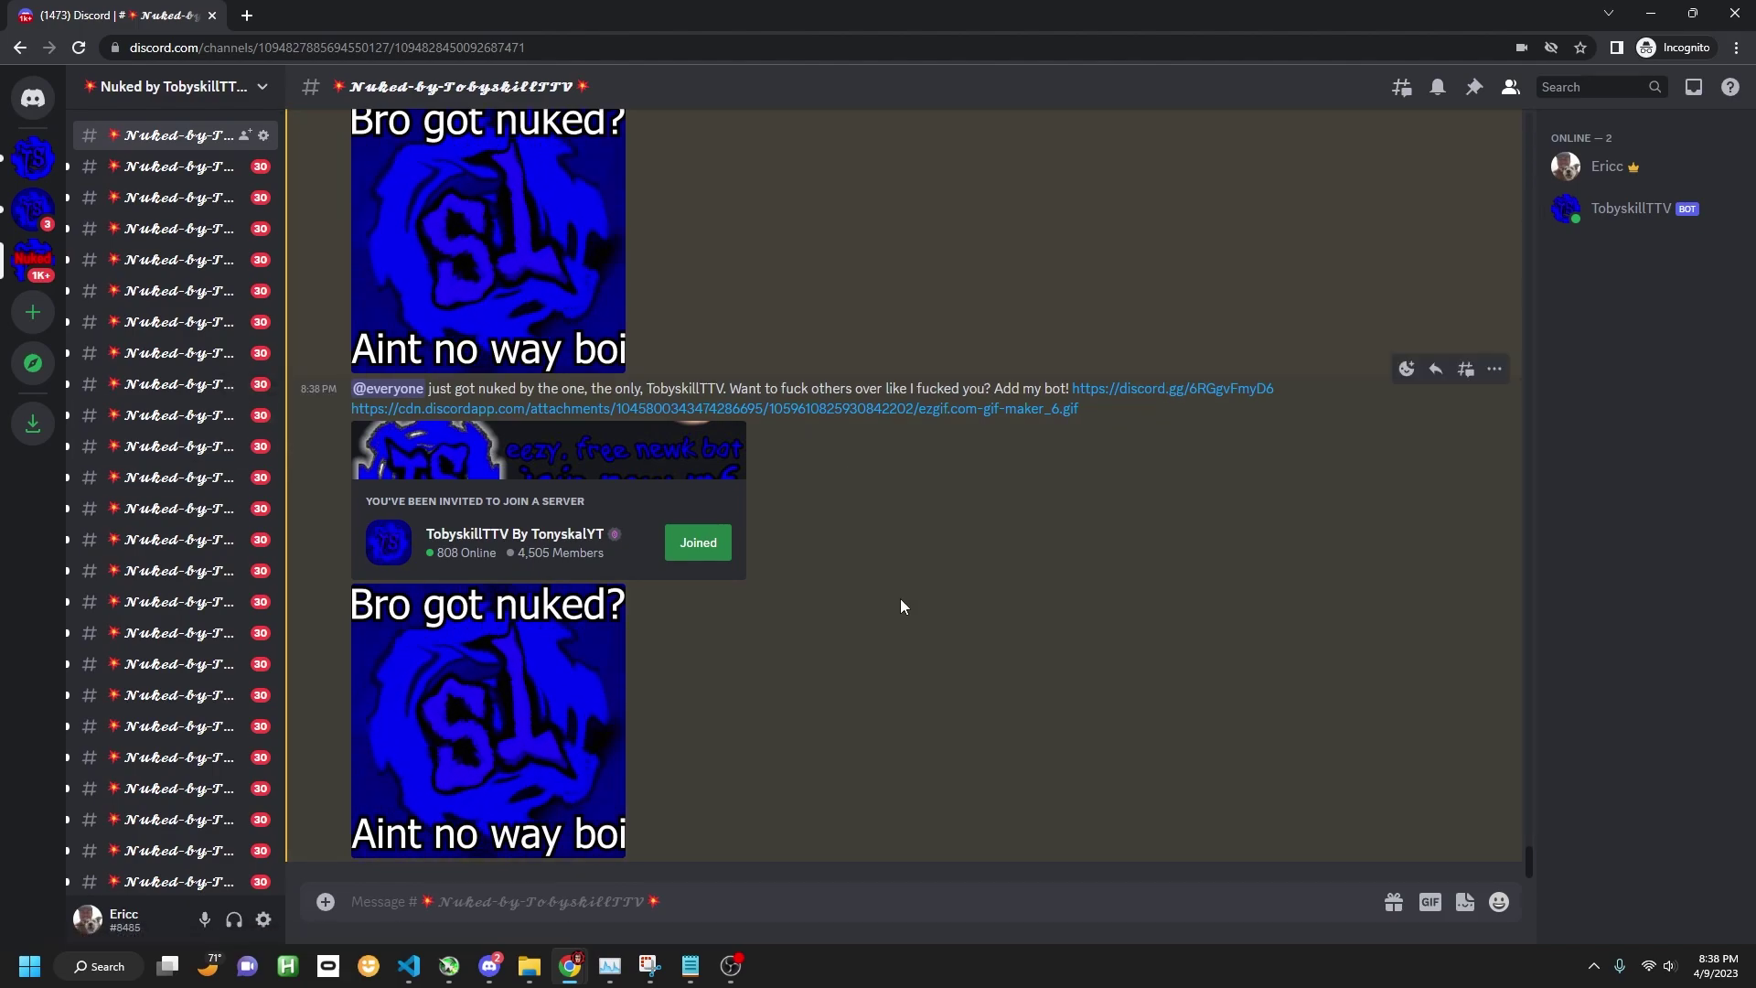
scroll(880, 355, up, 2)
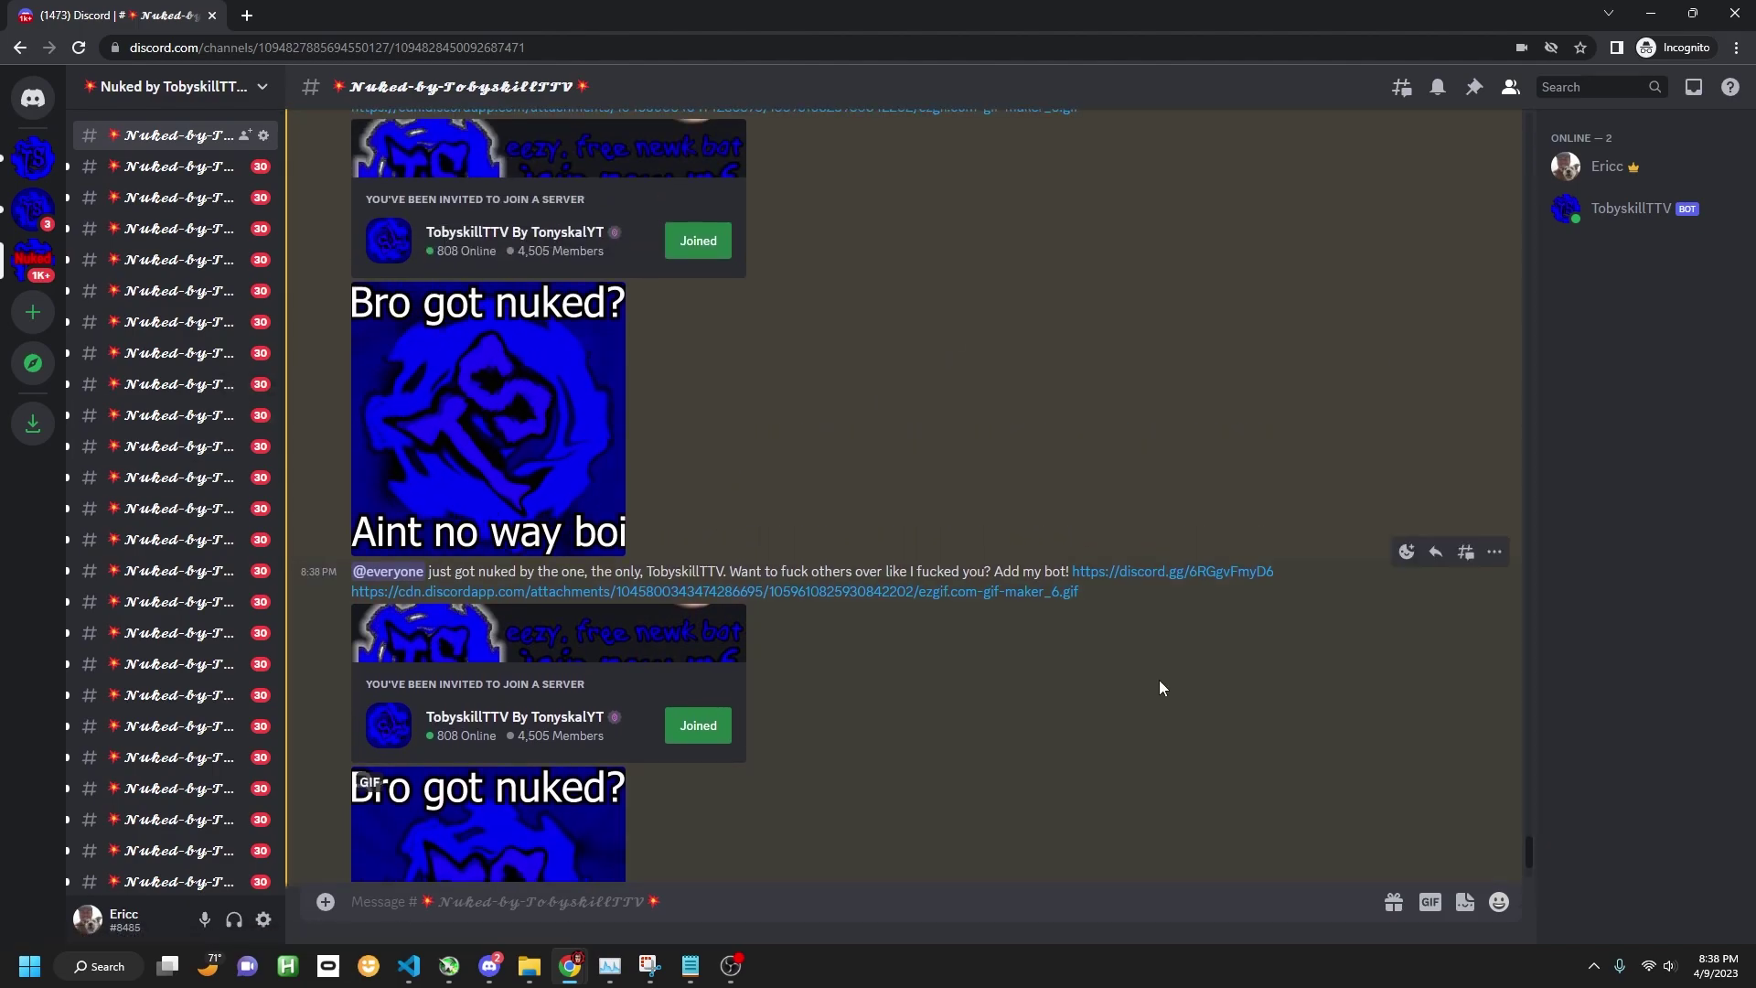
triple_click(1094, 598)
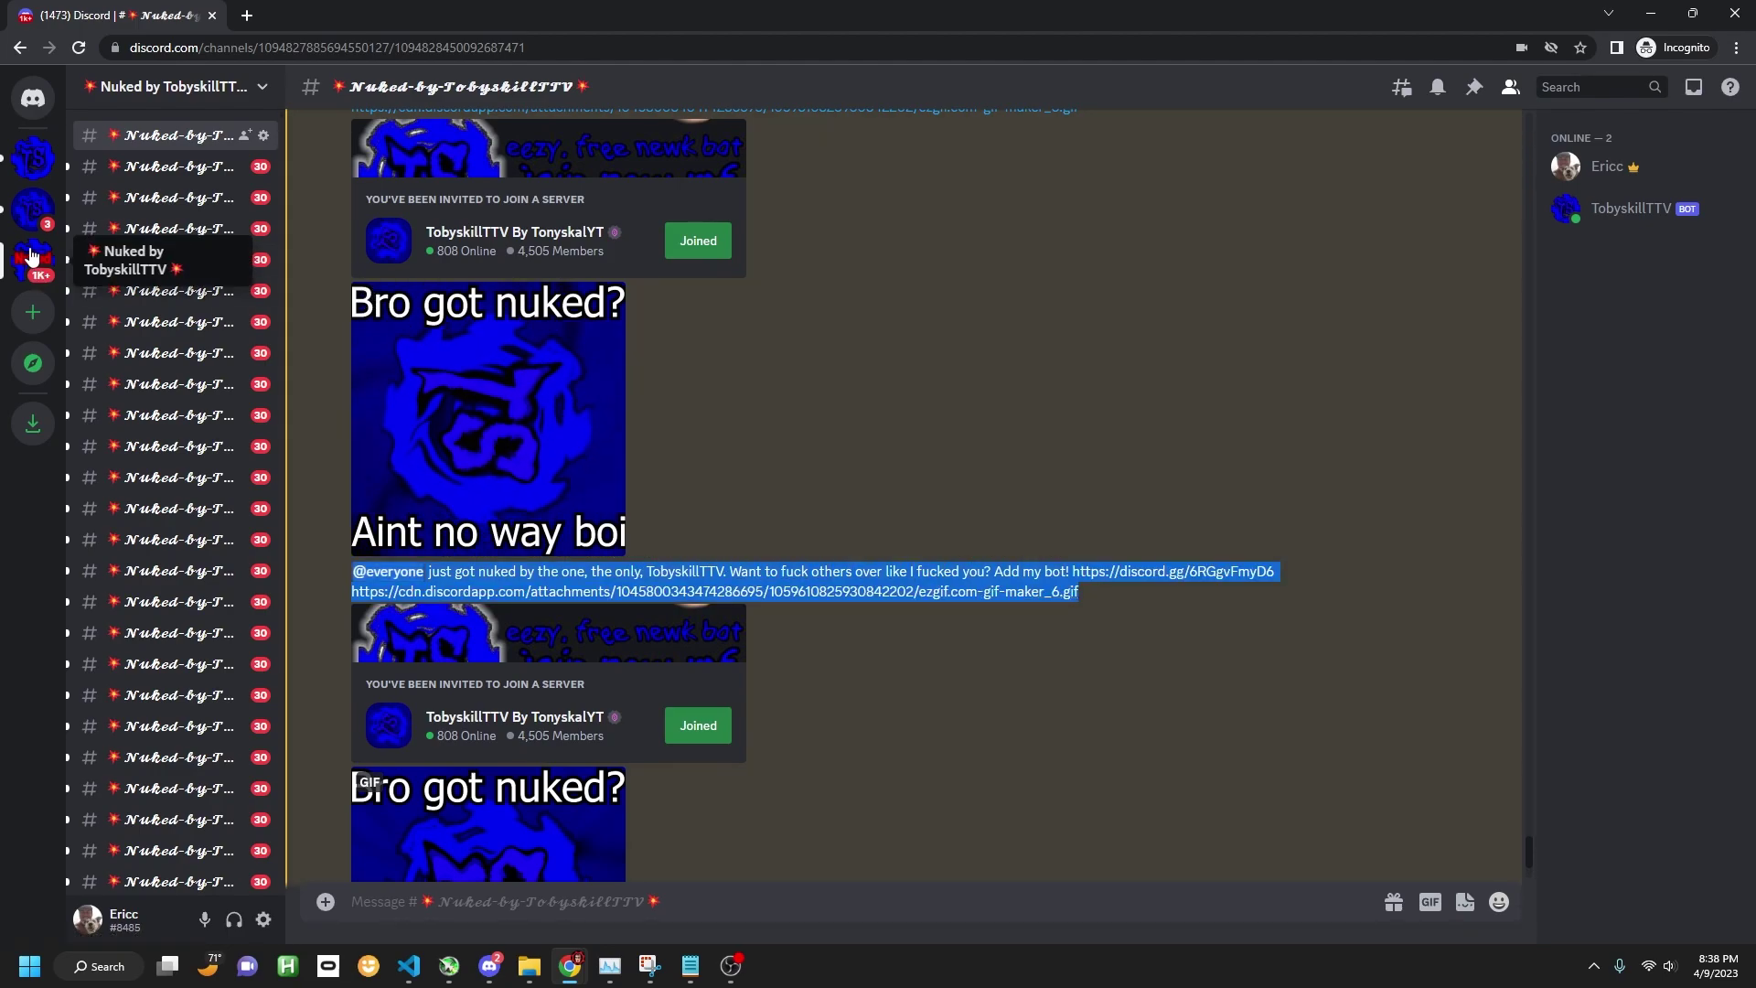
click(1103, 447)
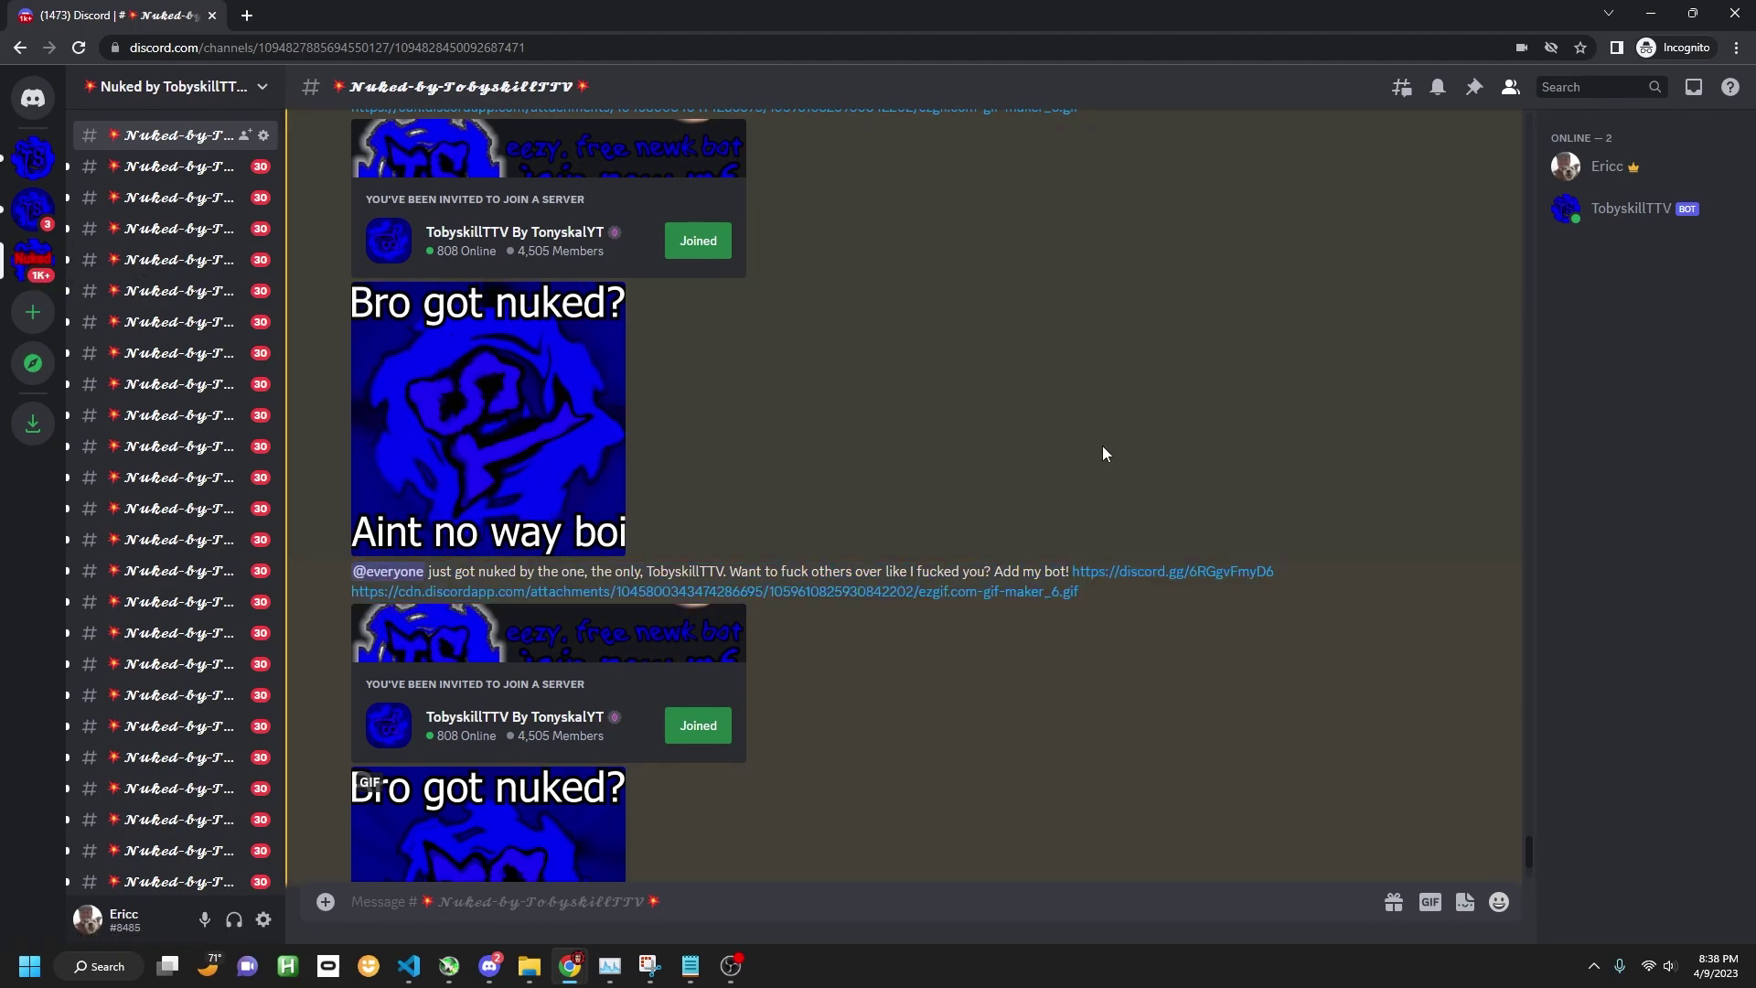